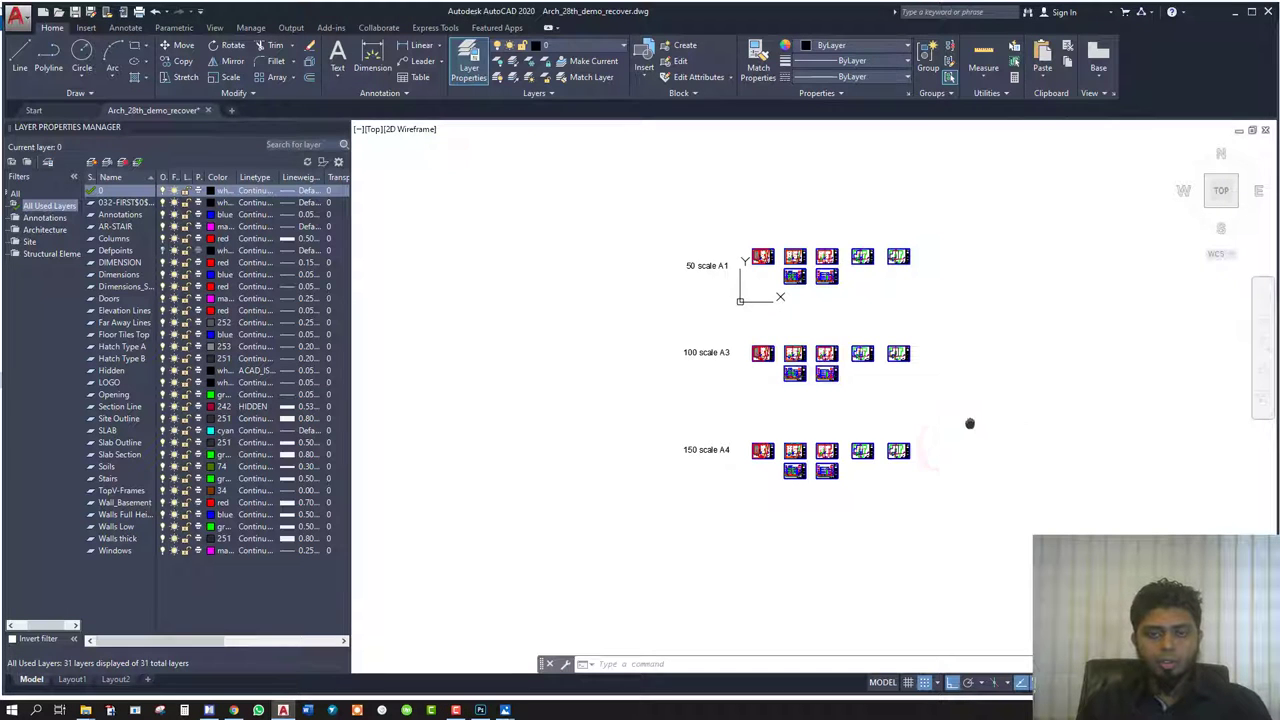
Zoom and pan around the 50-scale A1 drawing sheets to frame them.
scroll(824, 260, up, 3)
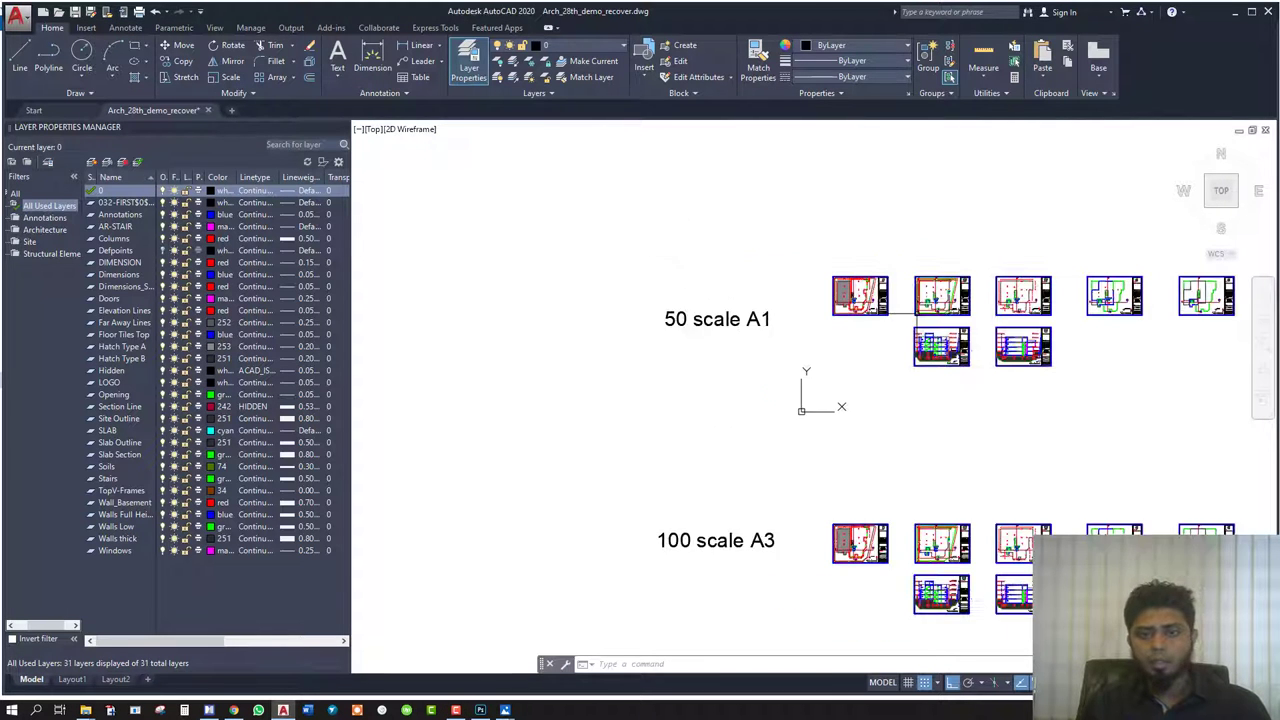
scroll(824, 260, up, 2)
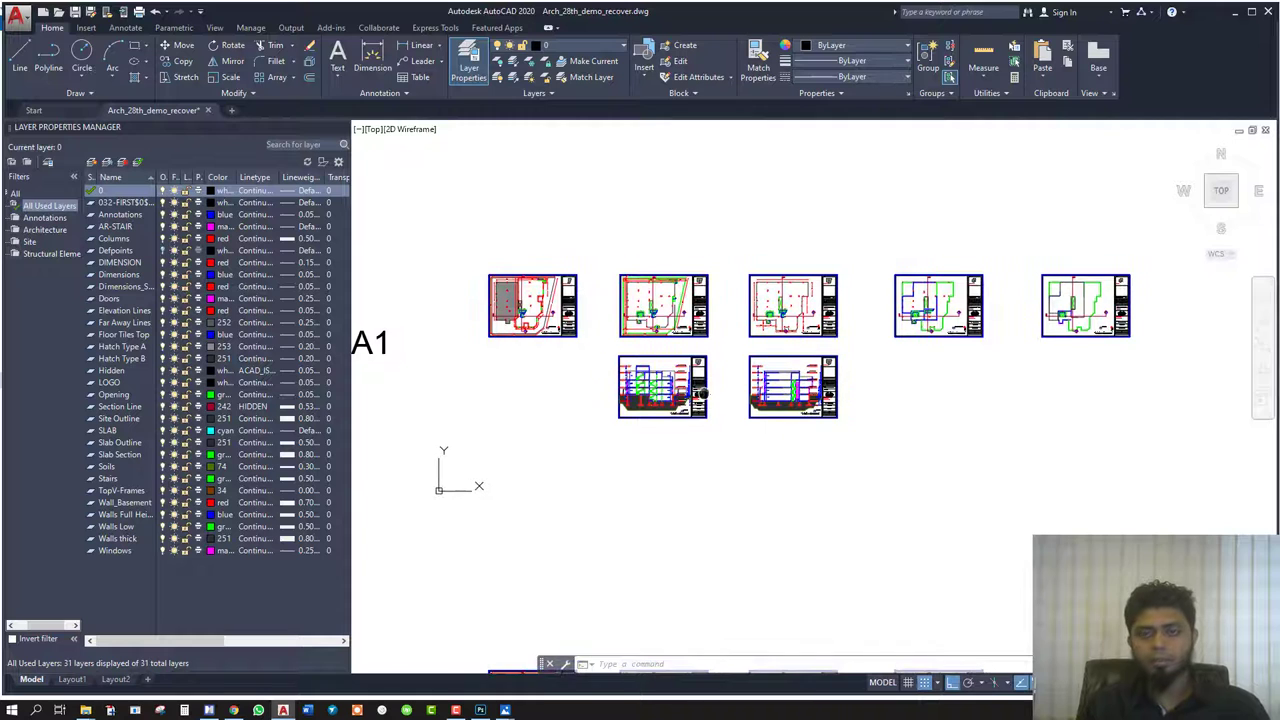
scroll(554, 311, up, 3)
scroll(554, 311, up, 2)
scroll(820, 430, up, 2)
scroll(820, 428, up, 1)
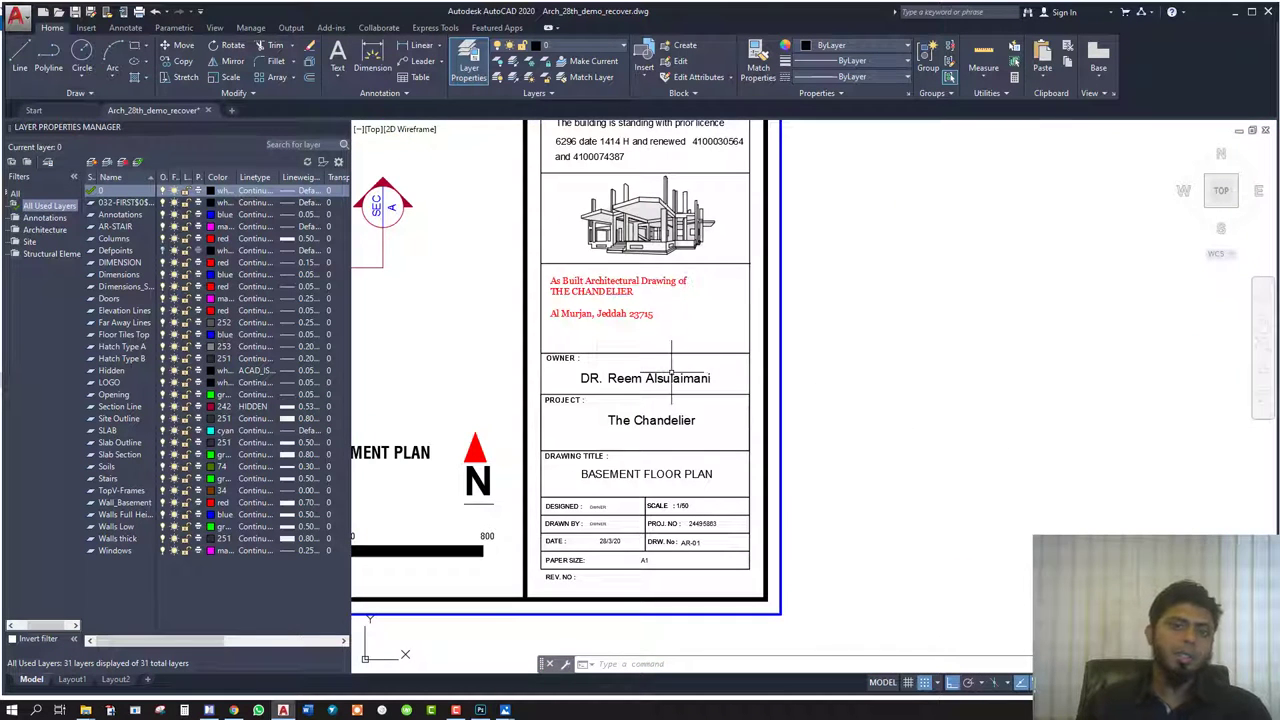
scroll(641, 375, down, 3)
scroll(641, 375, down, 2)
scroll(641, 375, down, 1)
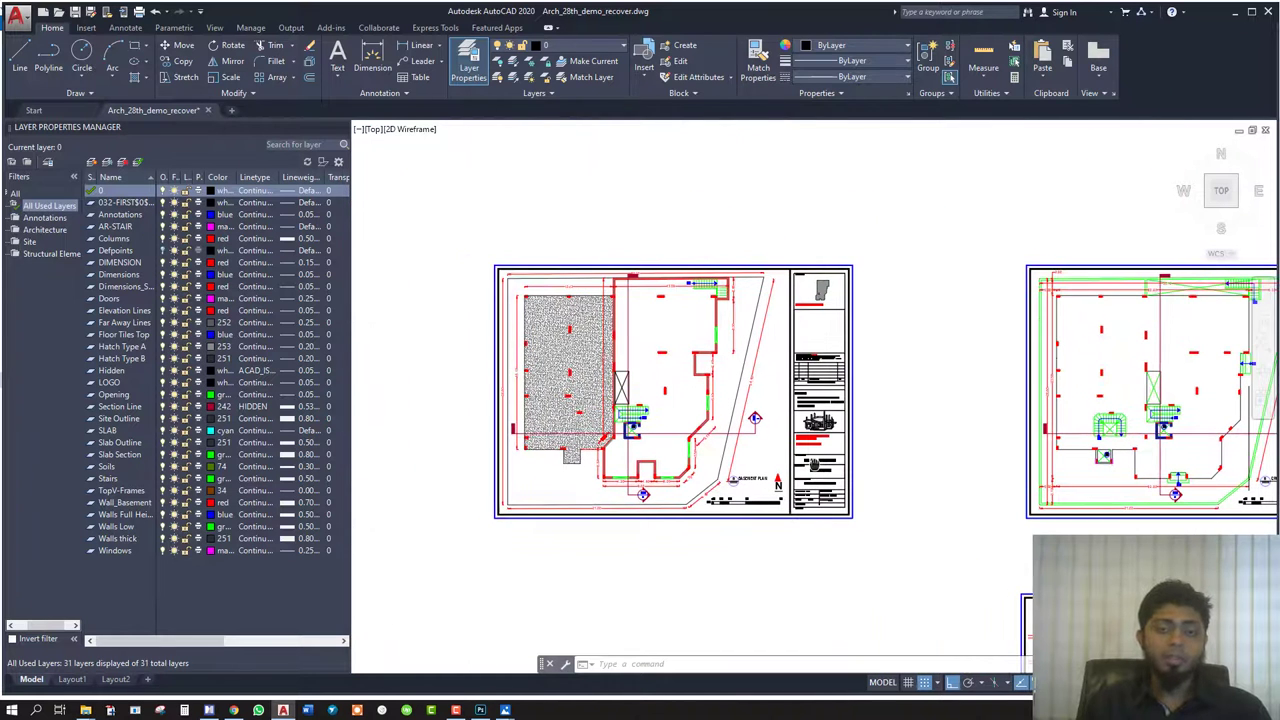
middle_drag(748, 435, 814, 409)
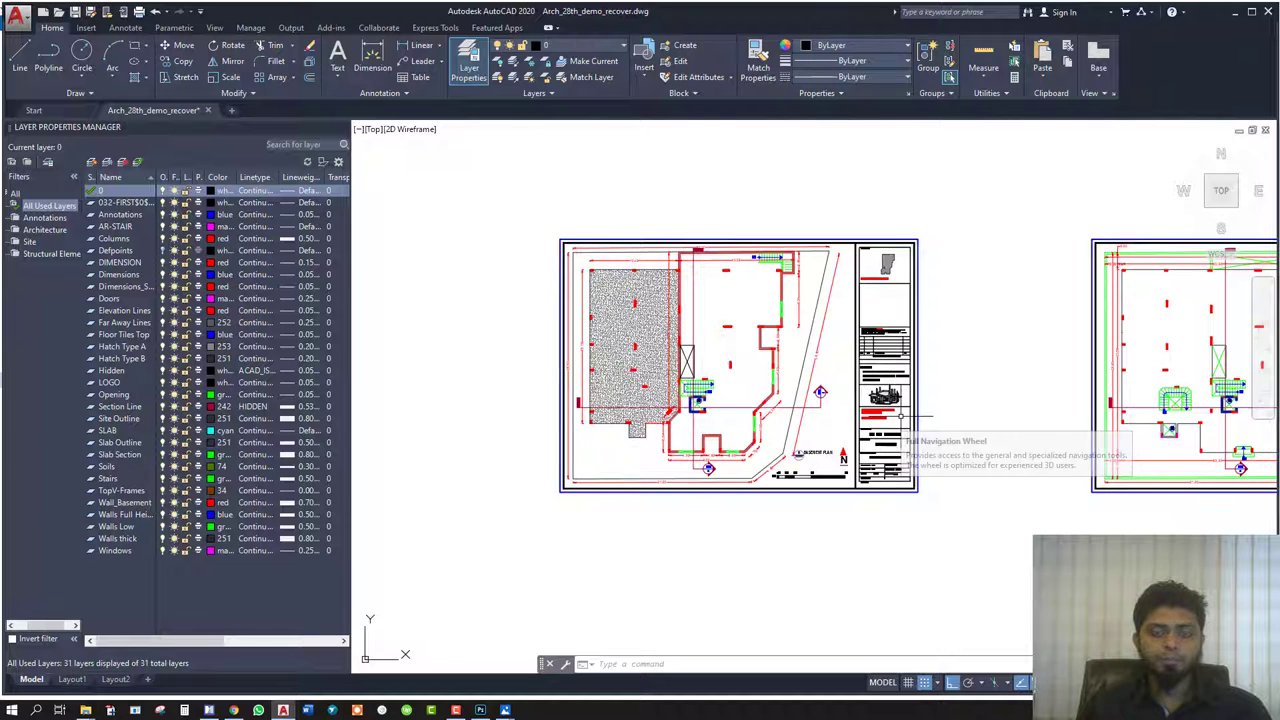
scroll(895, 438, up, 1)
scroll(895, 438, up, 1)
scroll(895, 438, up, 1)
scroll(744, 389, down, 2)
scroll(744, 389, down, 5)
scroll(514, 335, down, 1)
middle_drag(463, 346, 591, 309)
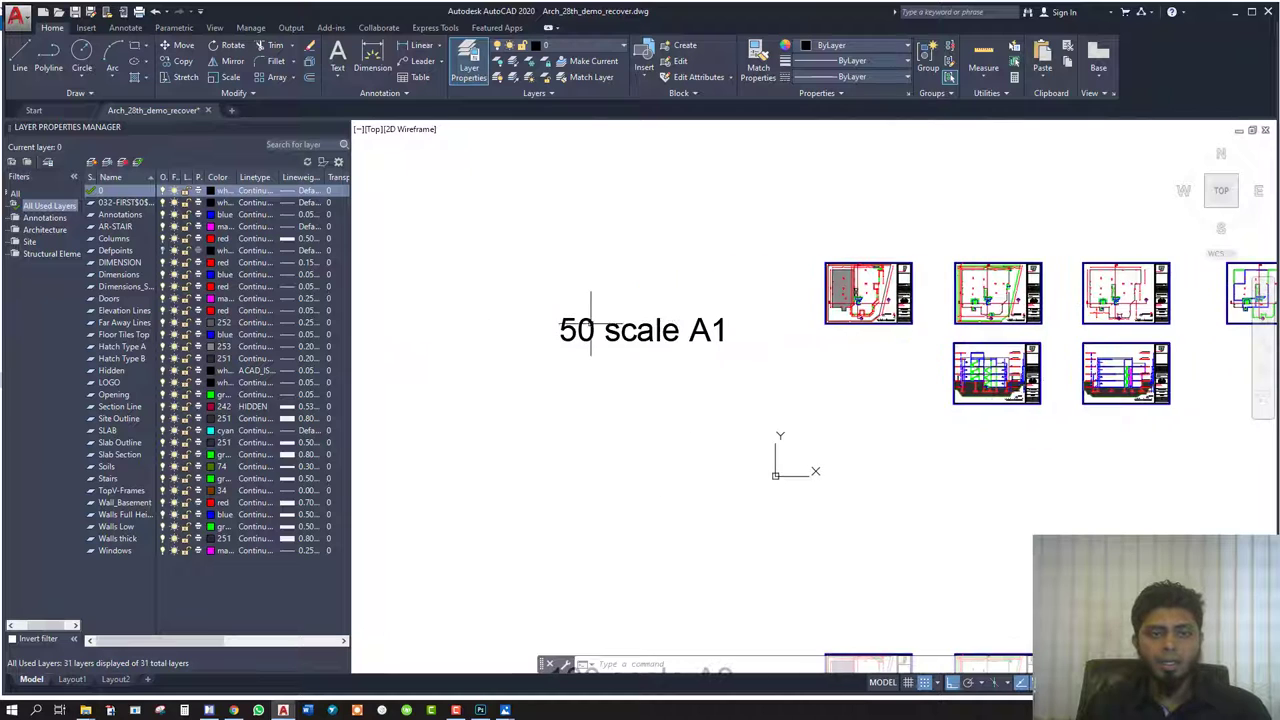
scroll(589, 300, up, 2)
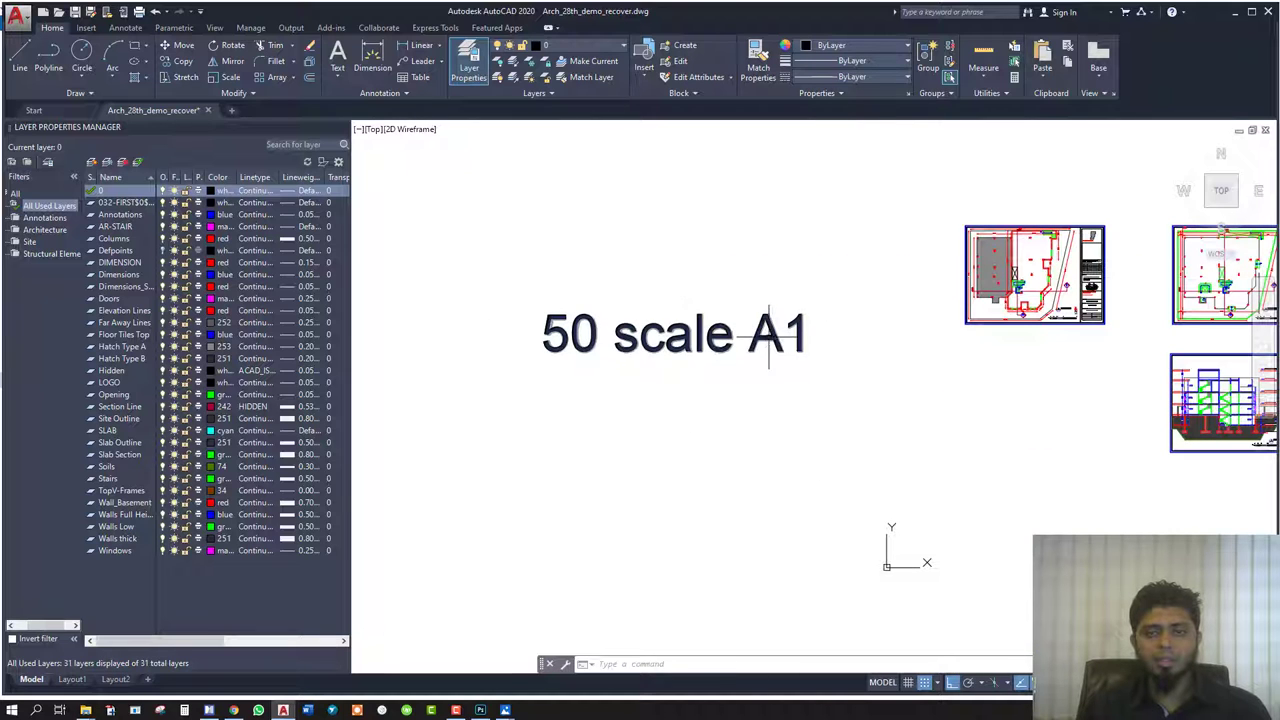
scroll(795, 330, down, 2)
scroll(834, 334, up, 3)
scroll(834, 334, down, 1)
scroll(786, 325, down, 4)
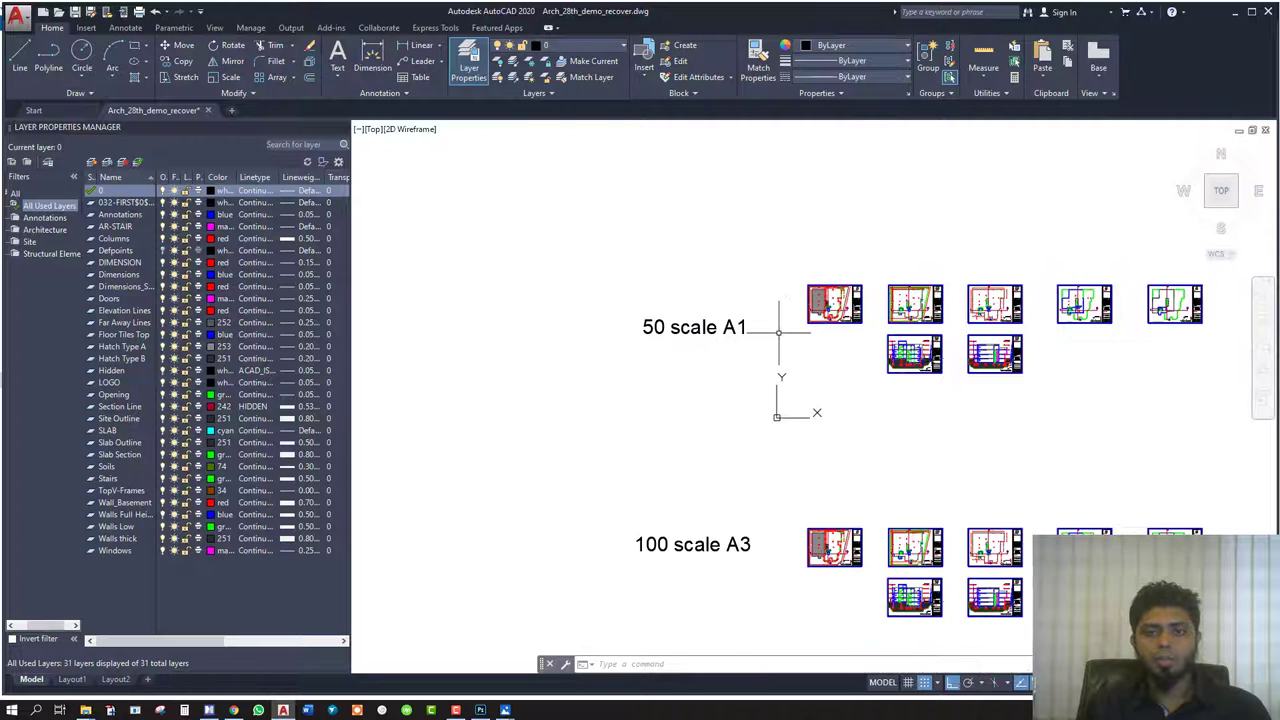
scroll(940, 290, up, 2)
scroll(940, 285, up, 4)
scroll(900, 275, up, 1)
mouse_move(894, 271)
middle_down()
mouse_move(931, 300)
mouse_move(1020, 277)
mouse_move(913, 293)
middle_up()
scroll(960, 290, up, 3)
scroll(1010, 280, down, 3)
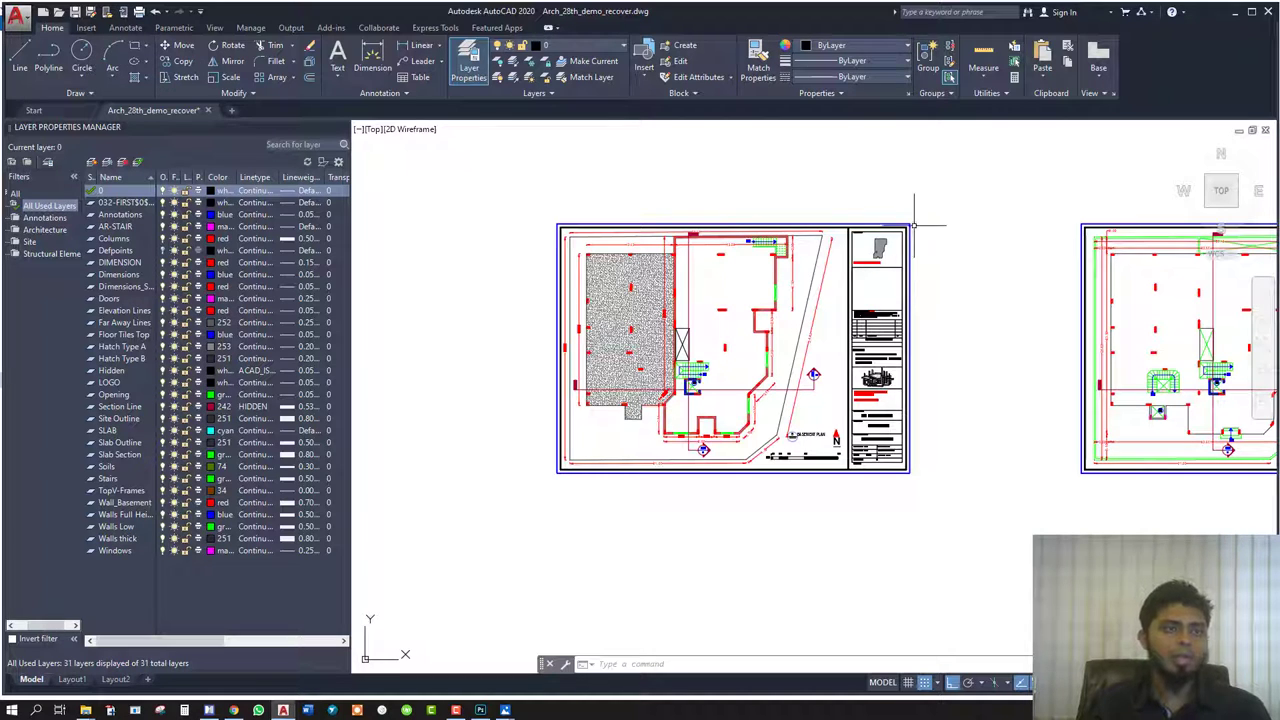
Open the model's plot settings with DWG To PDF.pc3 as the printer.
click(140, 12)
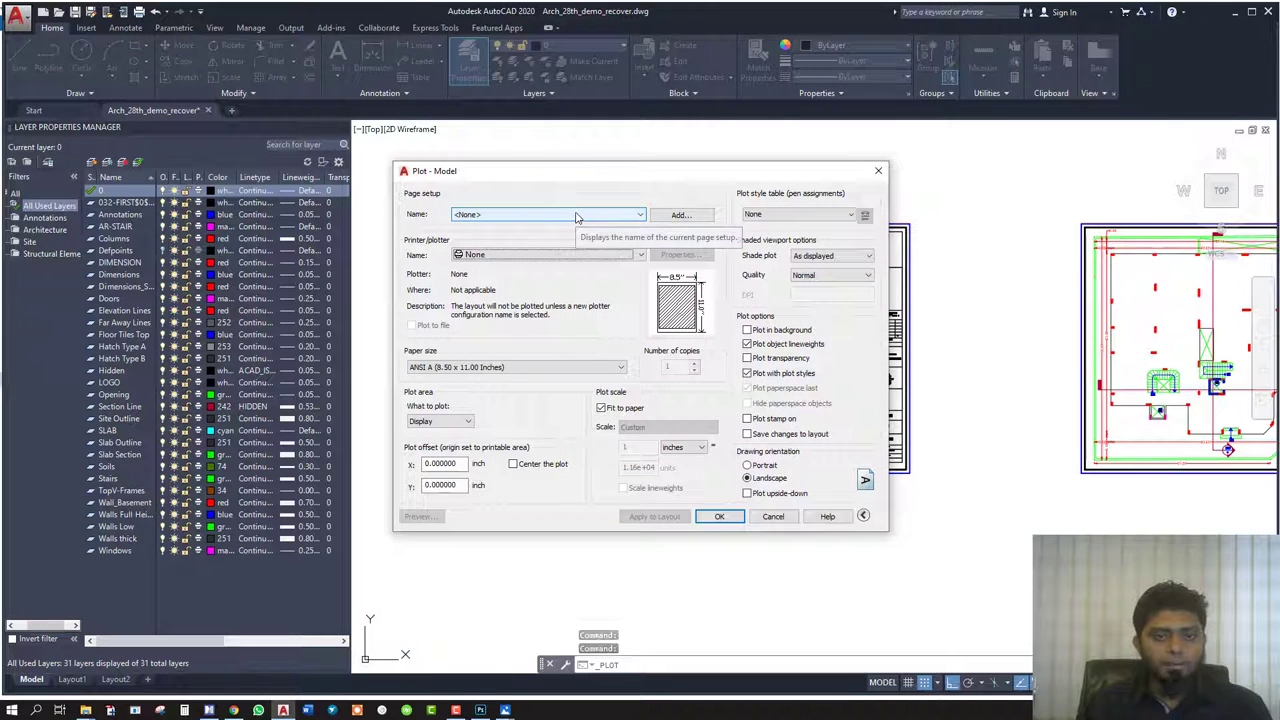
click(512, 254)
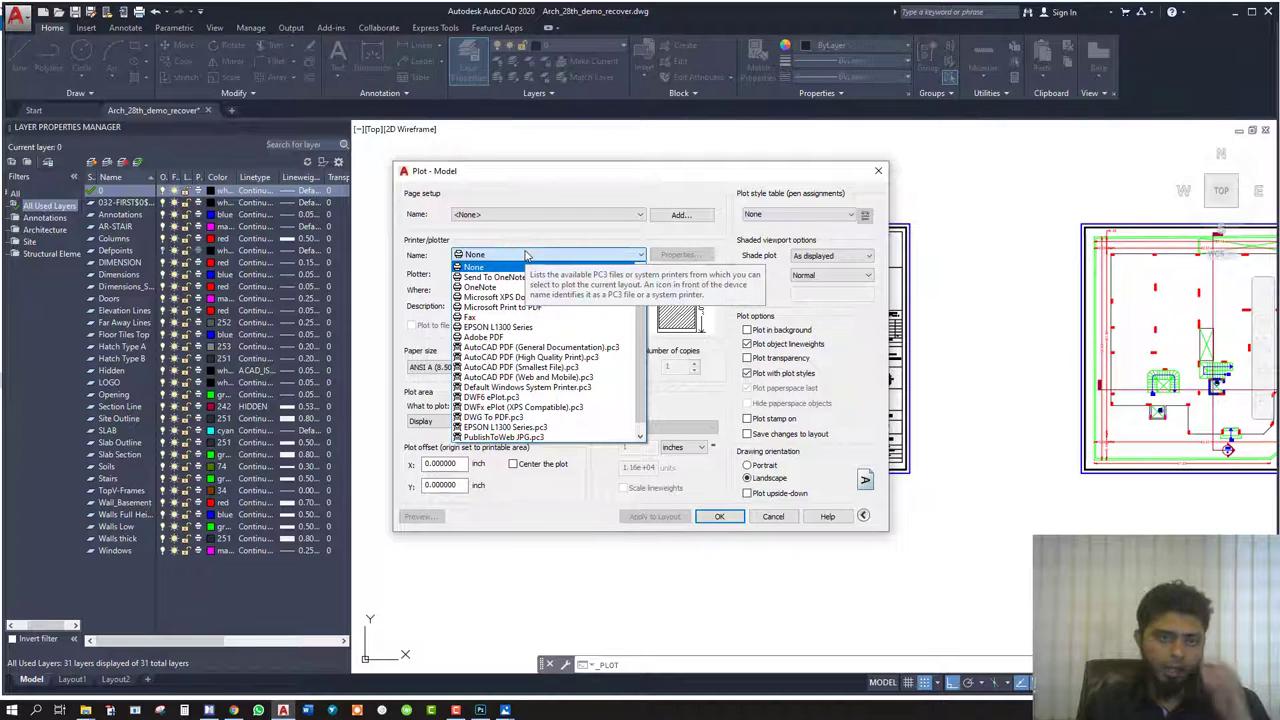
click(522, 328)
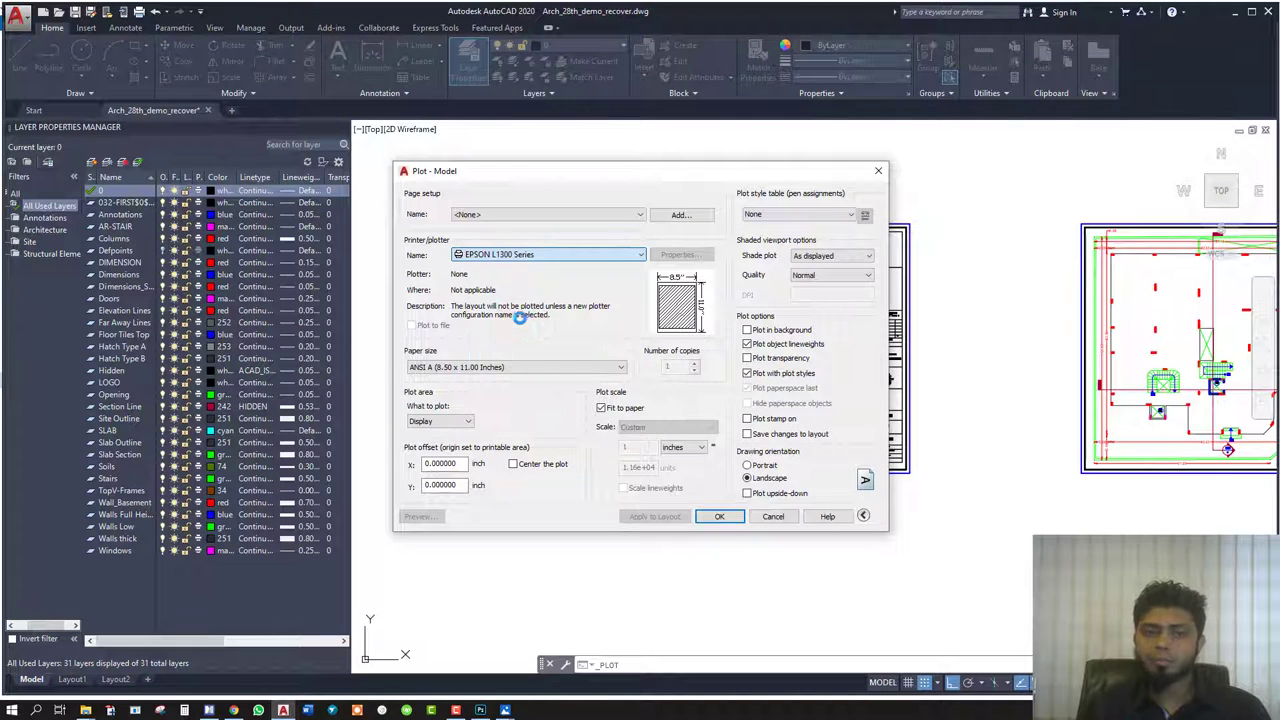
click(515, 258)
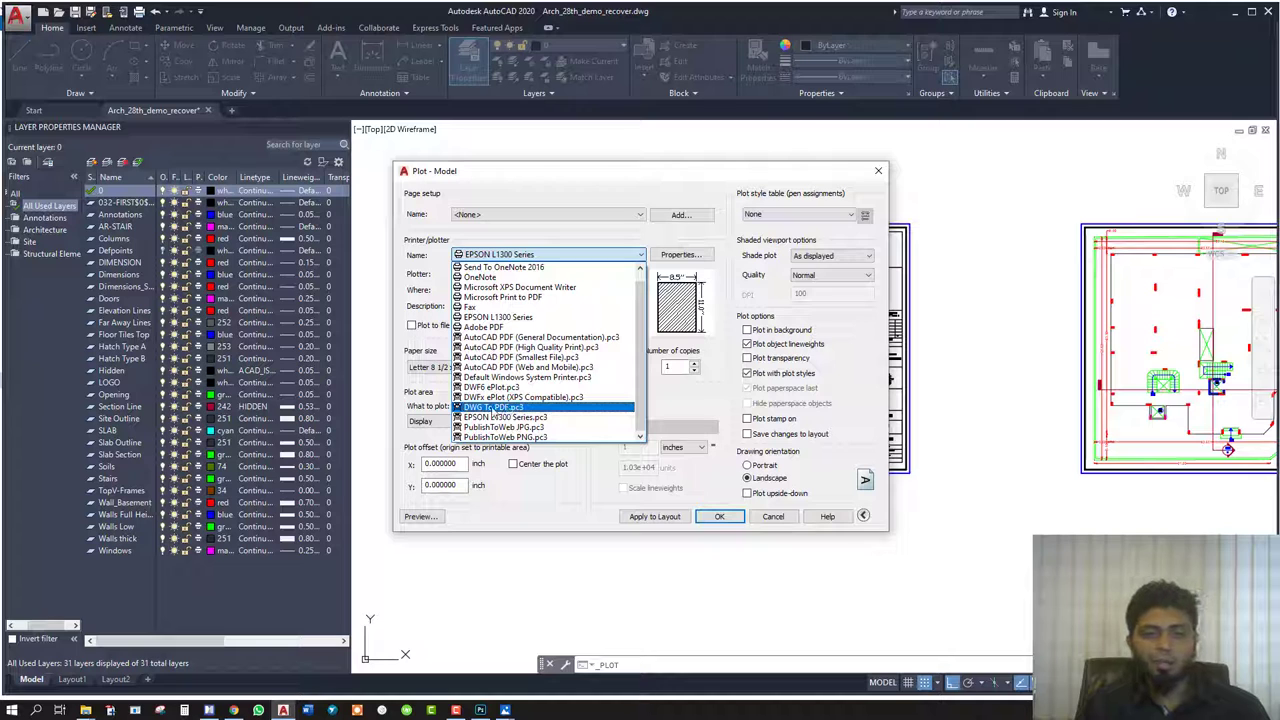
click(505, 408)
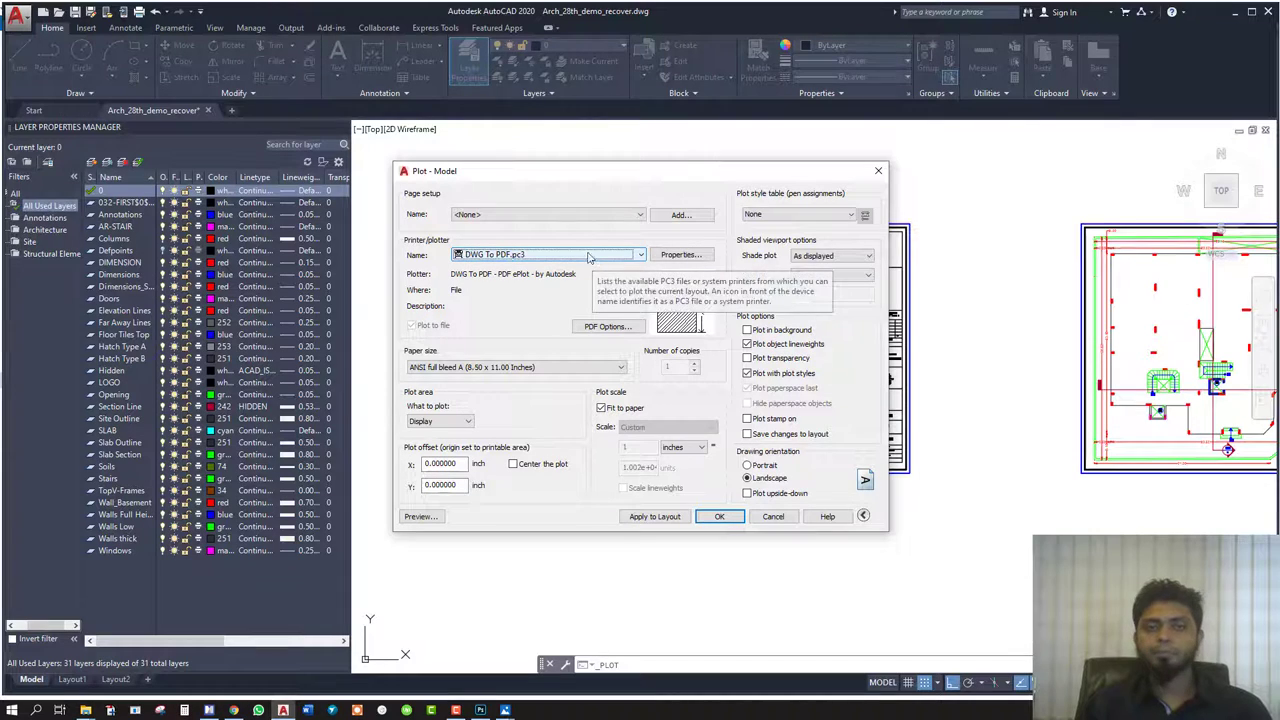
mouse_move(643, 173)
mouse_down()
mouse_move(512, 183)
mouse_move(950, 293)
mouse_move(518, 198)
mouse_up()
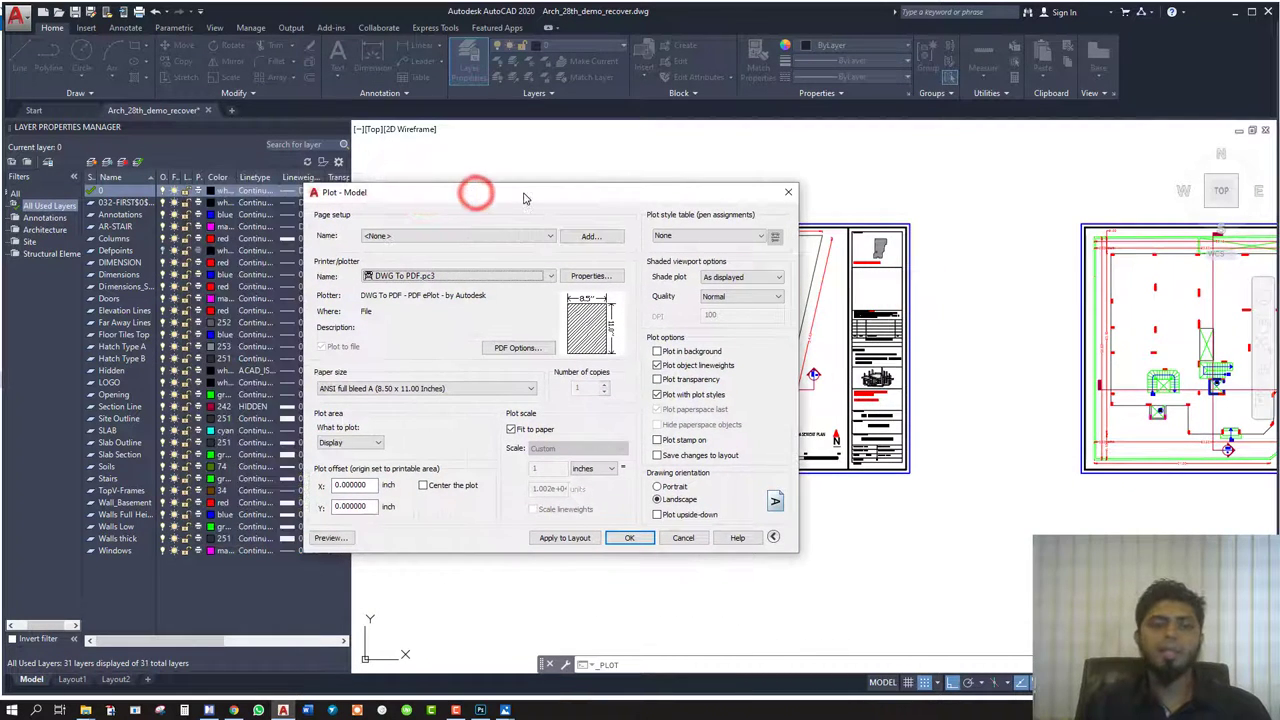
Choose ISO A1 (594.00 x 841.00 MM) as the paper size.
click(450, 388)
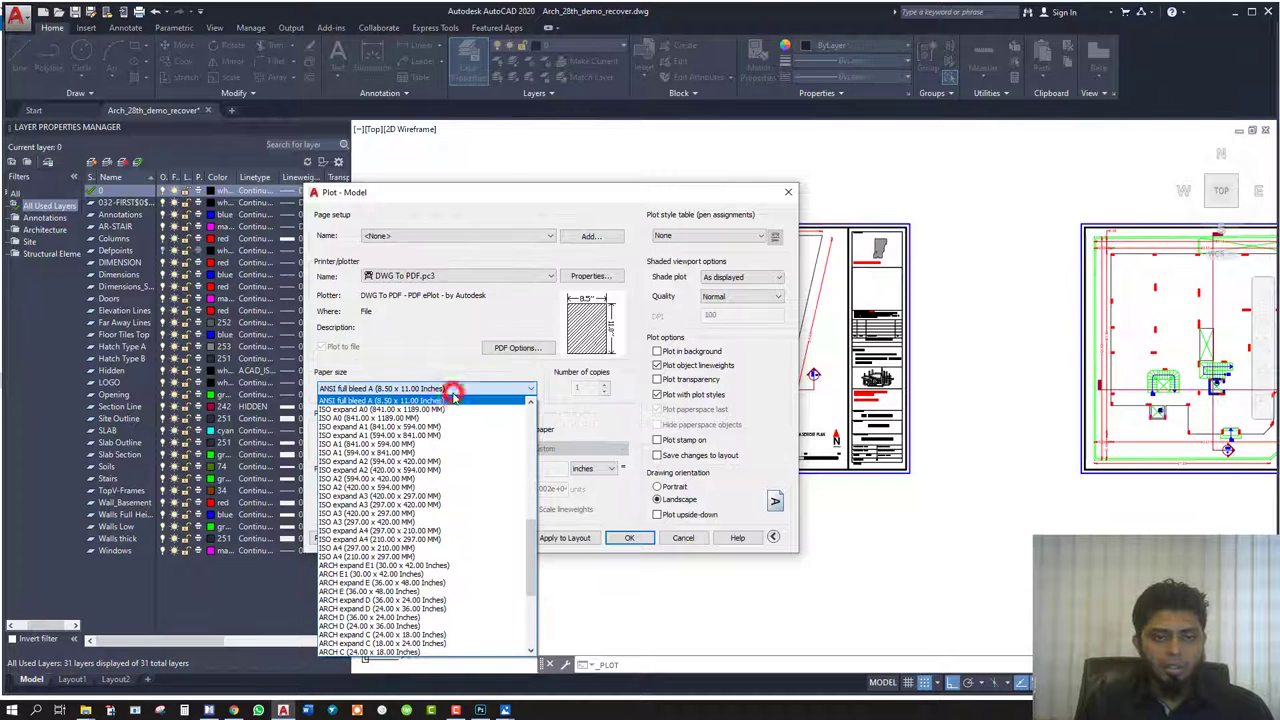
click(441, 453)
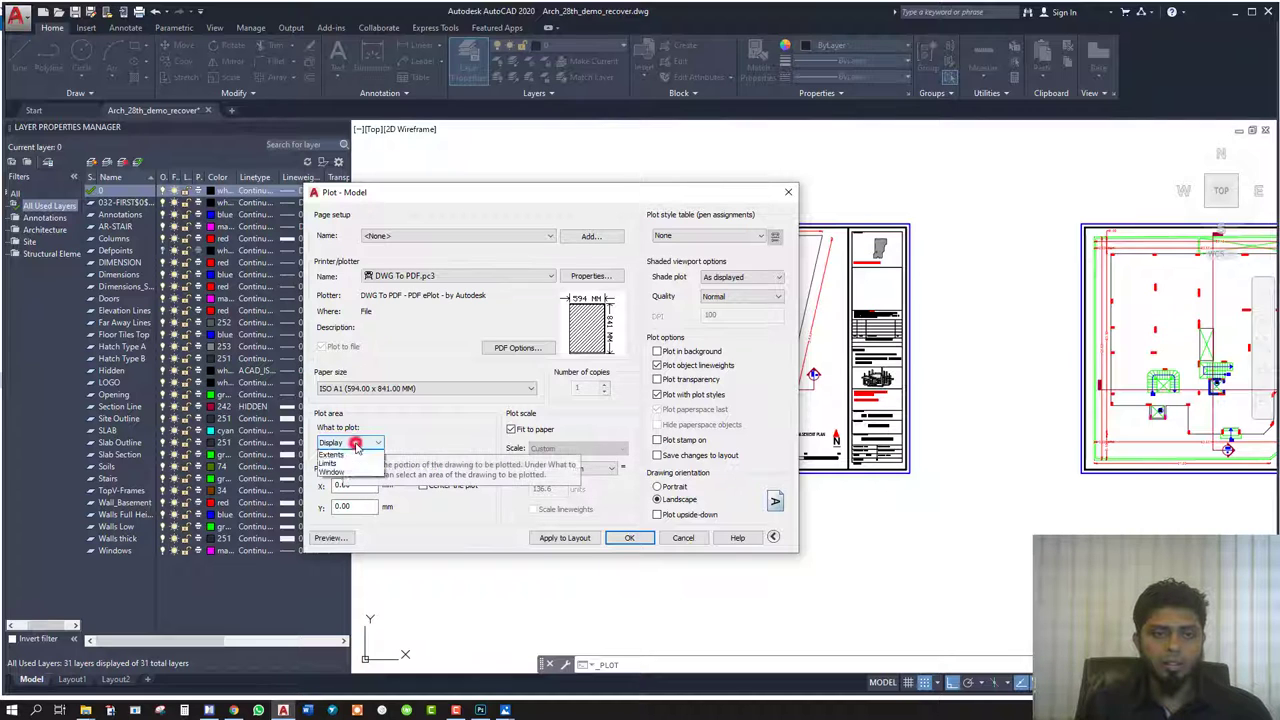
click(345, 445)
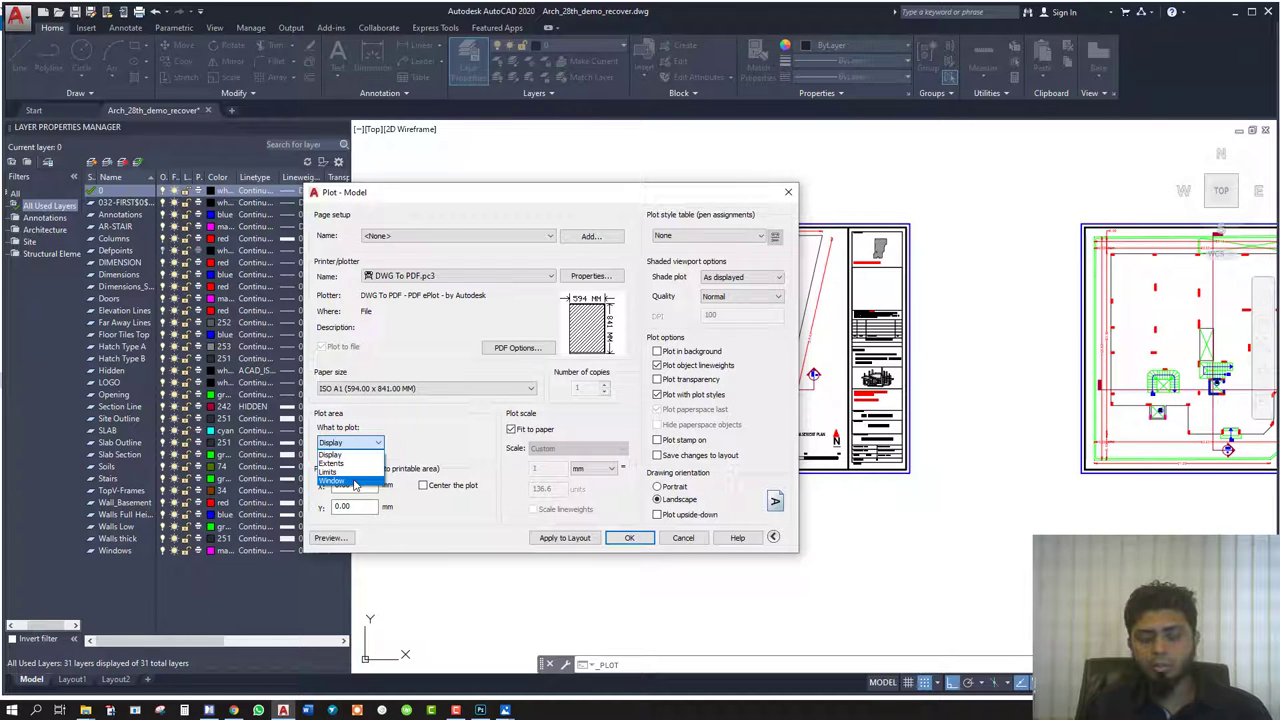
Plot a window from the sheet's top-left corner to the title block's lower-right corner.
click(354, 484)
scroll(640, 172, up, 3)
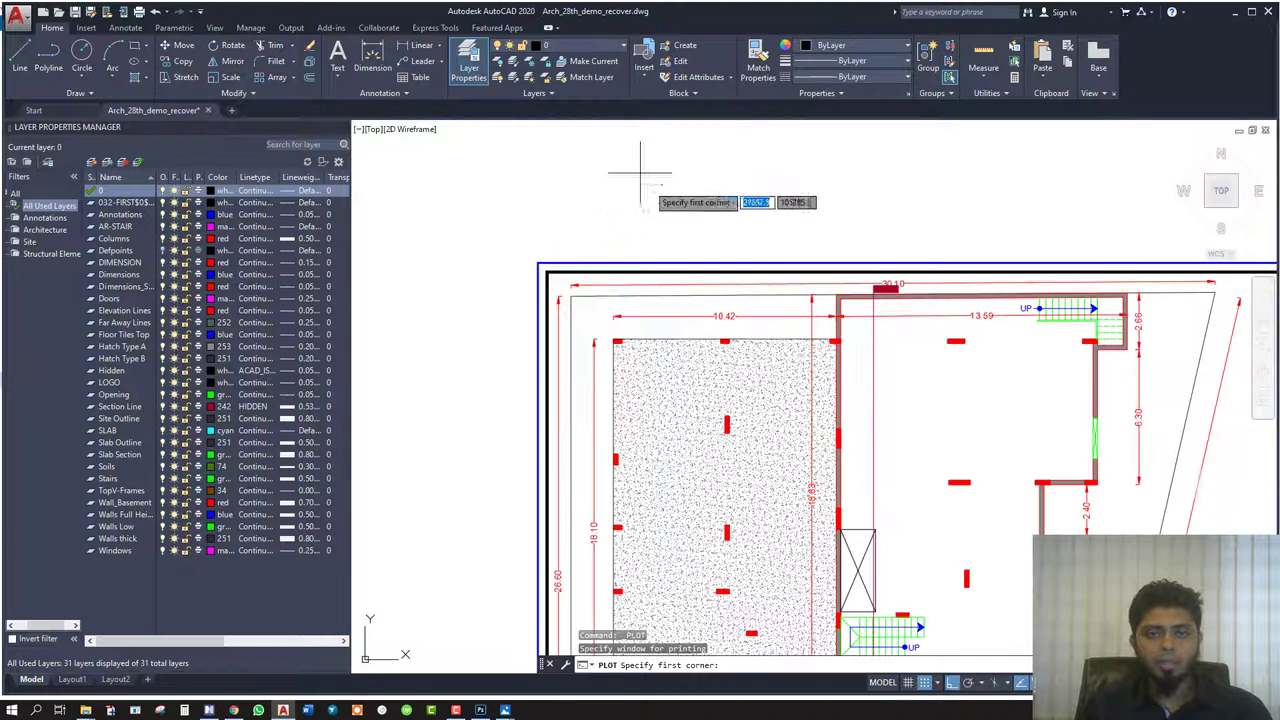
scroll(470, 229, down, 2)
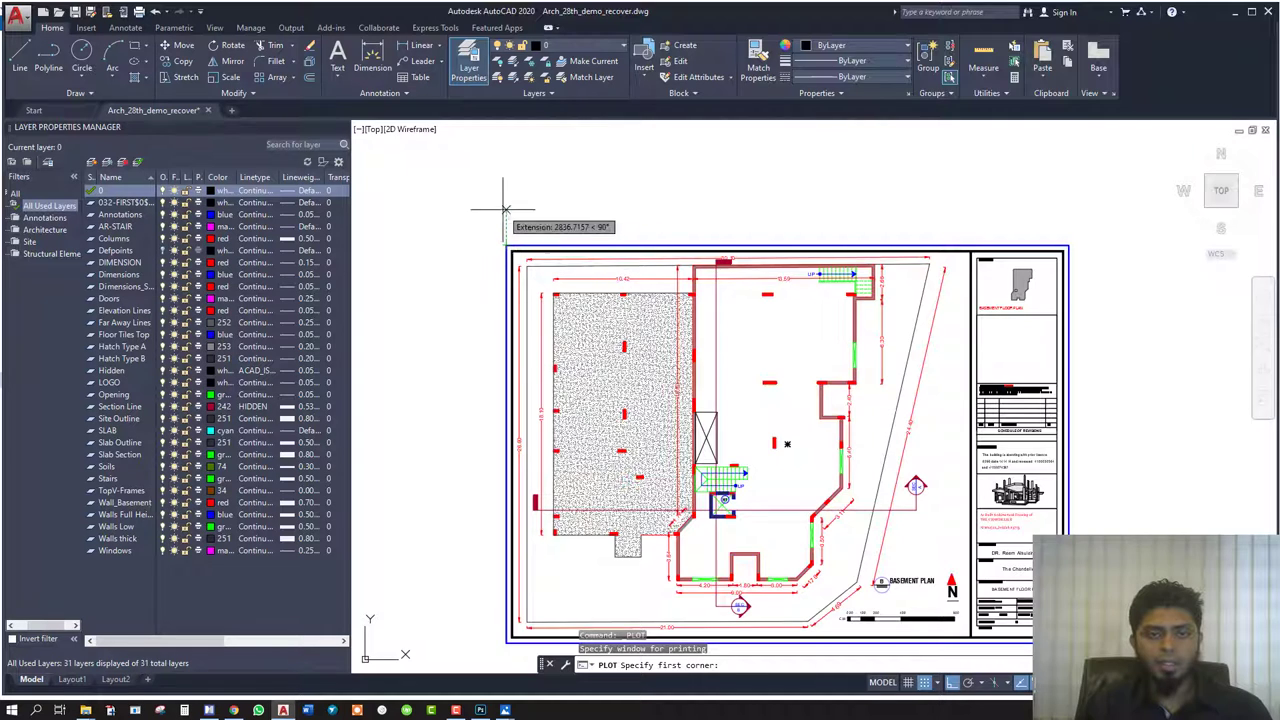
scroll(504, 220, up, 4)
scroll(505, 280, up, 2)
click(535, 272)
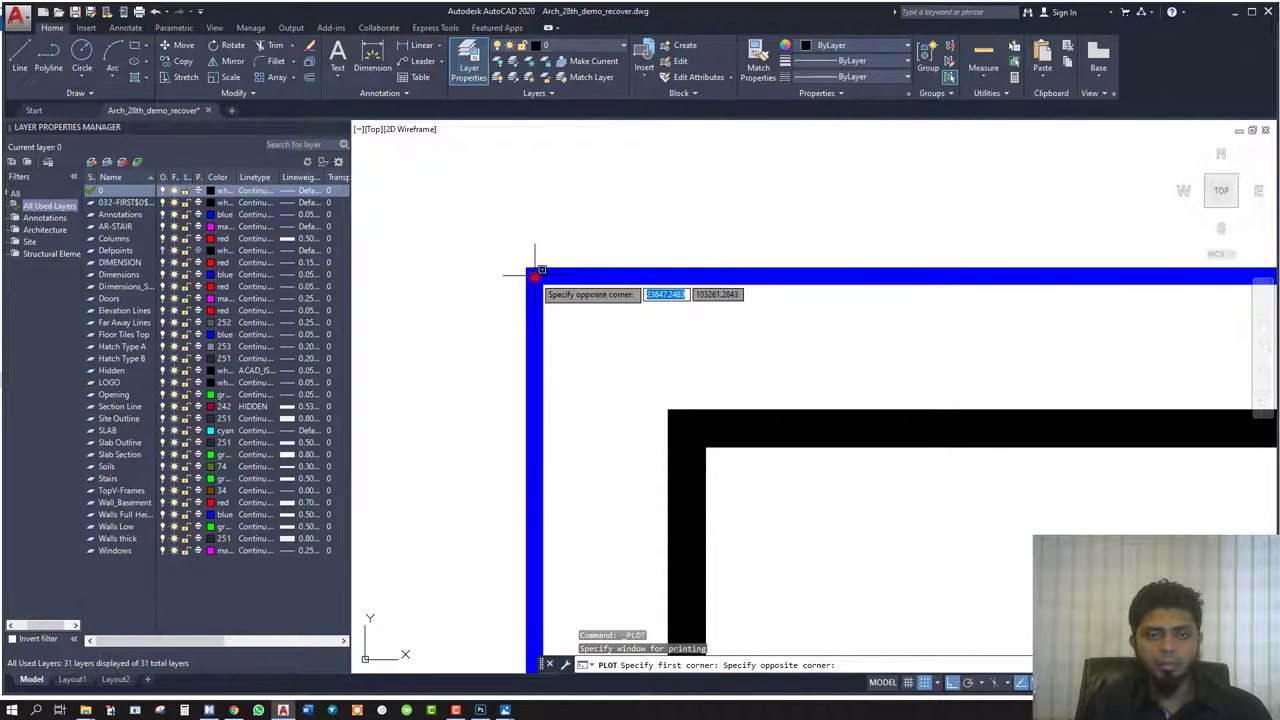
scroll(533, 272, down, 2)
scroll(491, 200, down, 3)
scroll(714, 357, up, 3)
scroll(757, 337, up, 2)
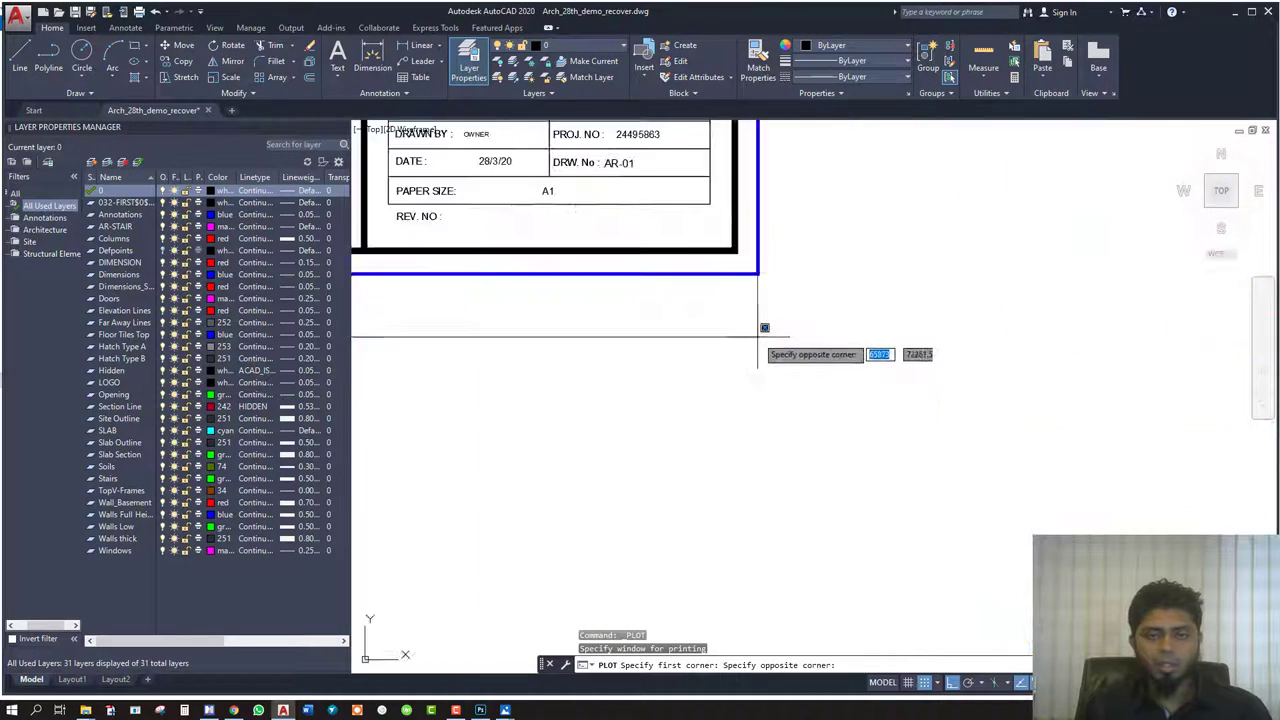
click(765, 276)
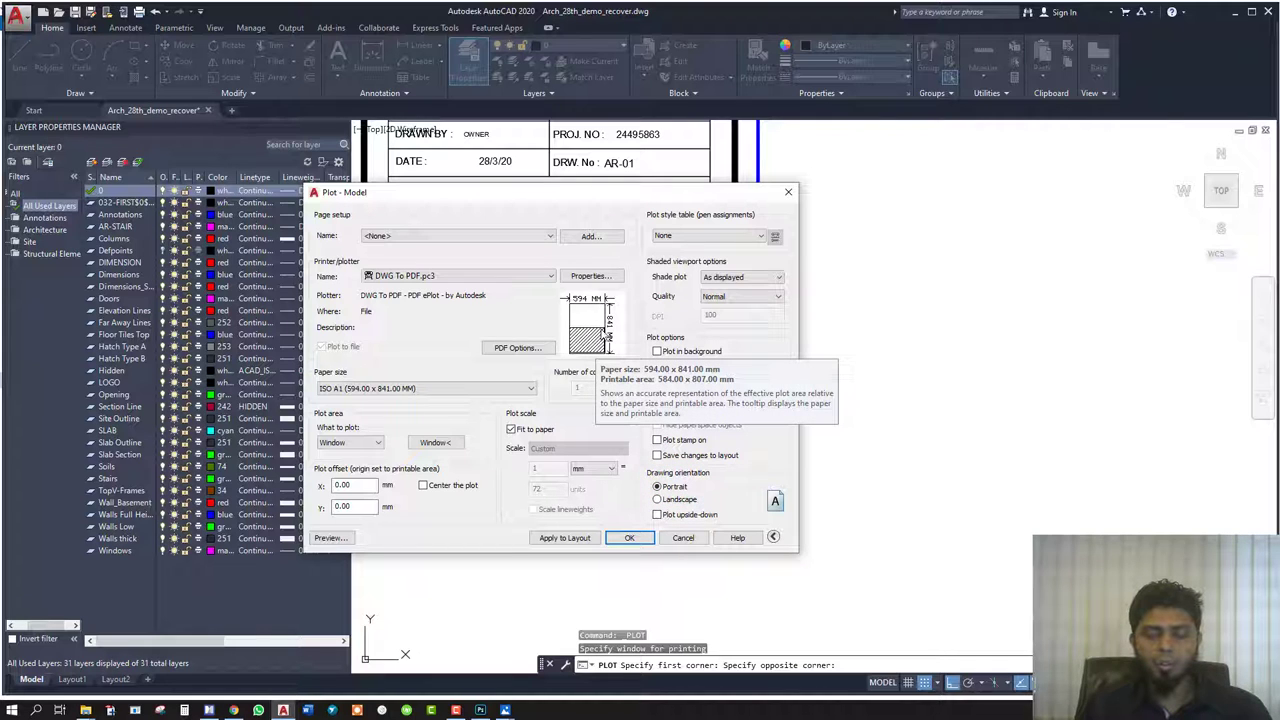
Switch the plot to landscape orientation and centre it on the paper.
click(660, 500)
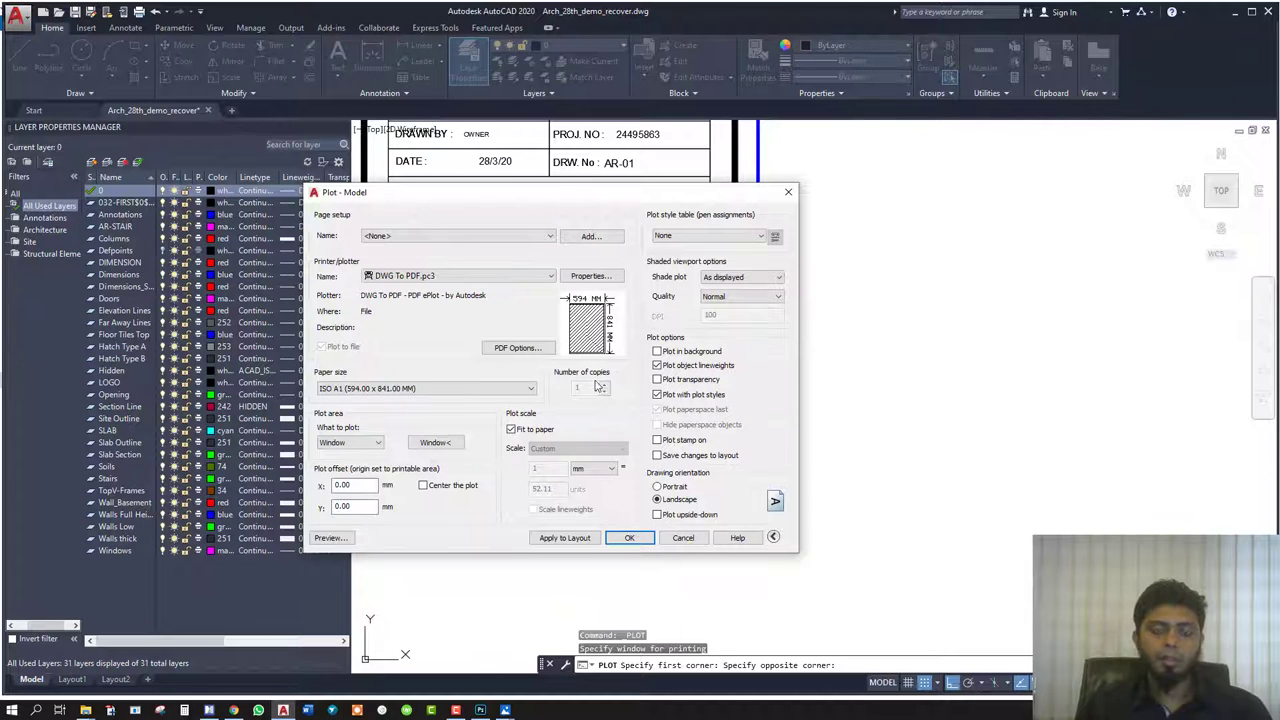
click(453, 485)
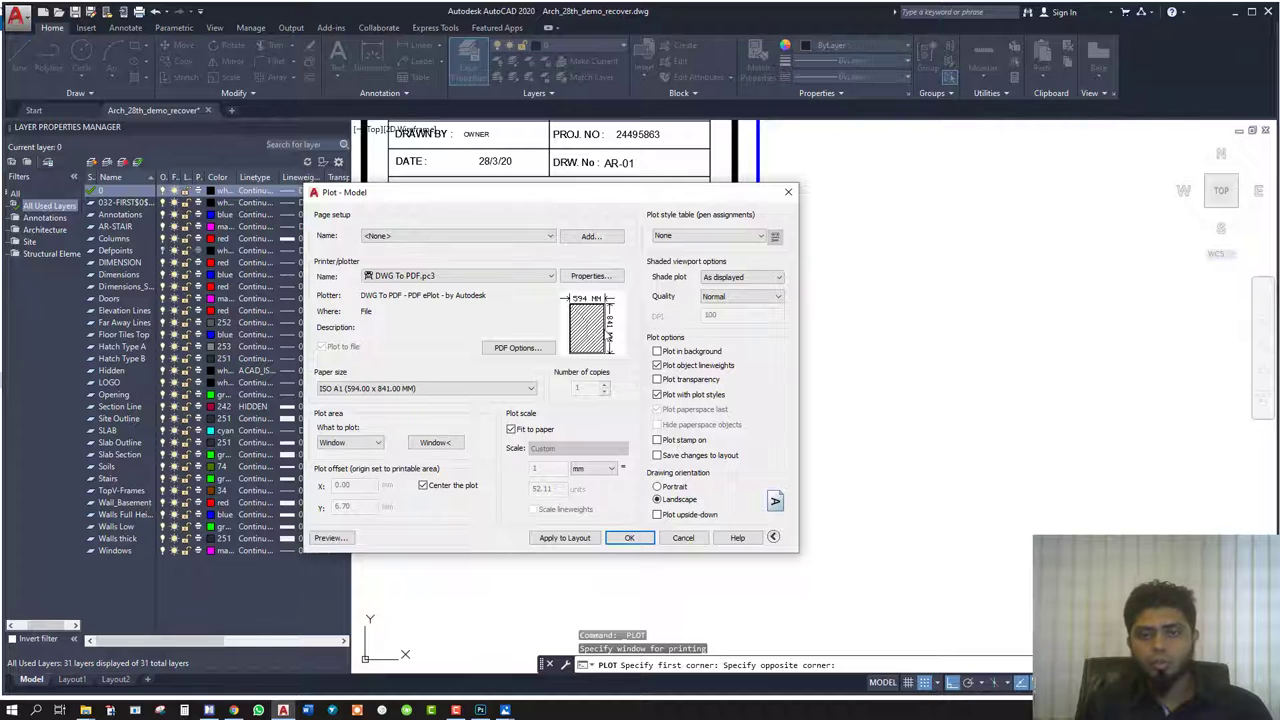
Preview the basement plan on the landscape A1 sheet, then exit the preview.
click(338, 538)
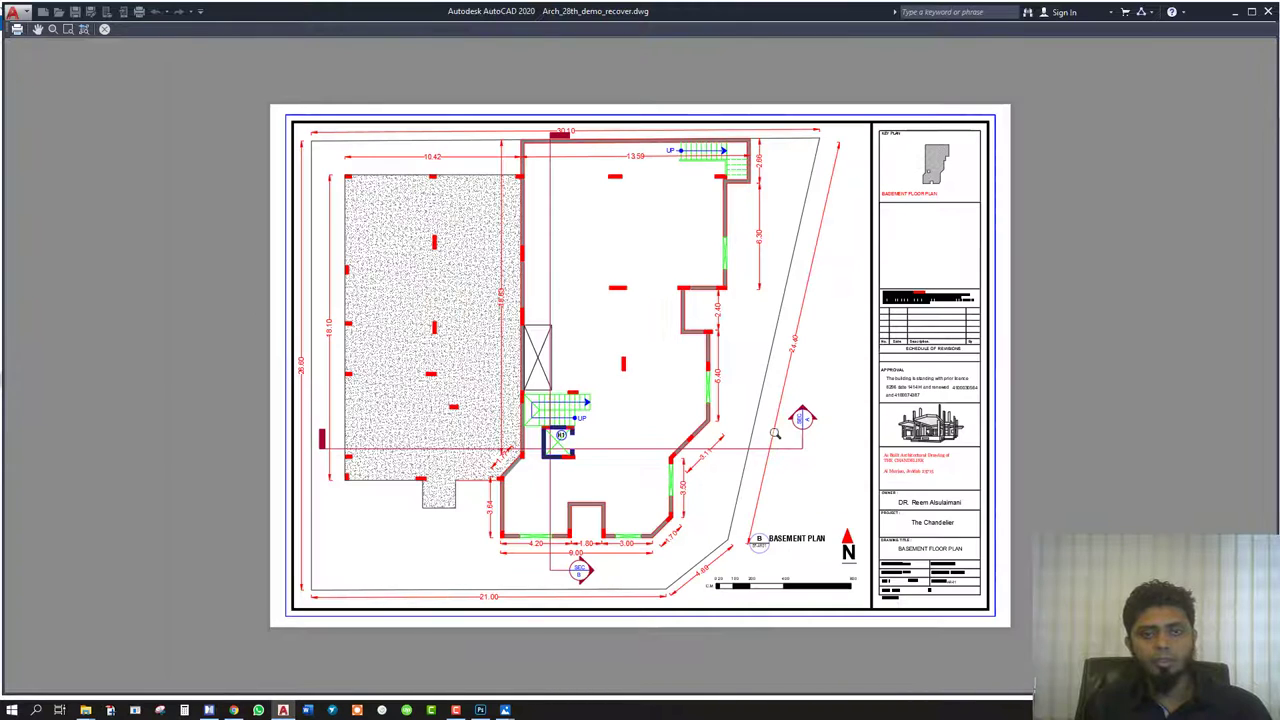
key(Escape)
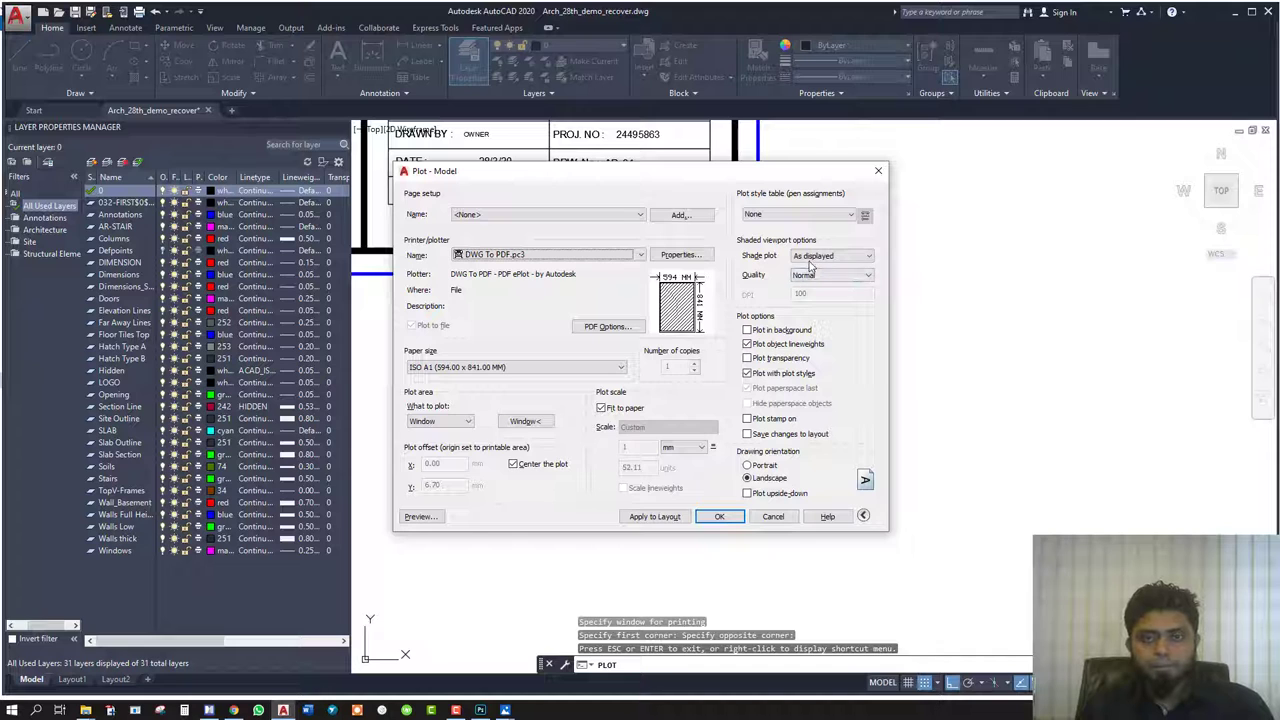
Keep shade plot As displayed and quality Normal, and list the plot style tables.
click(822, 258)
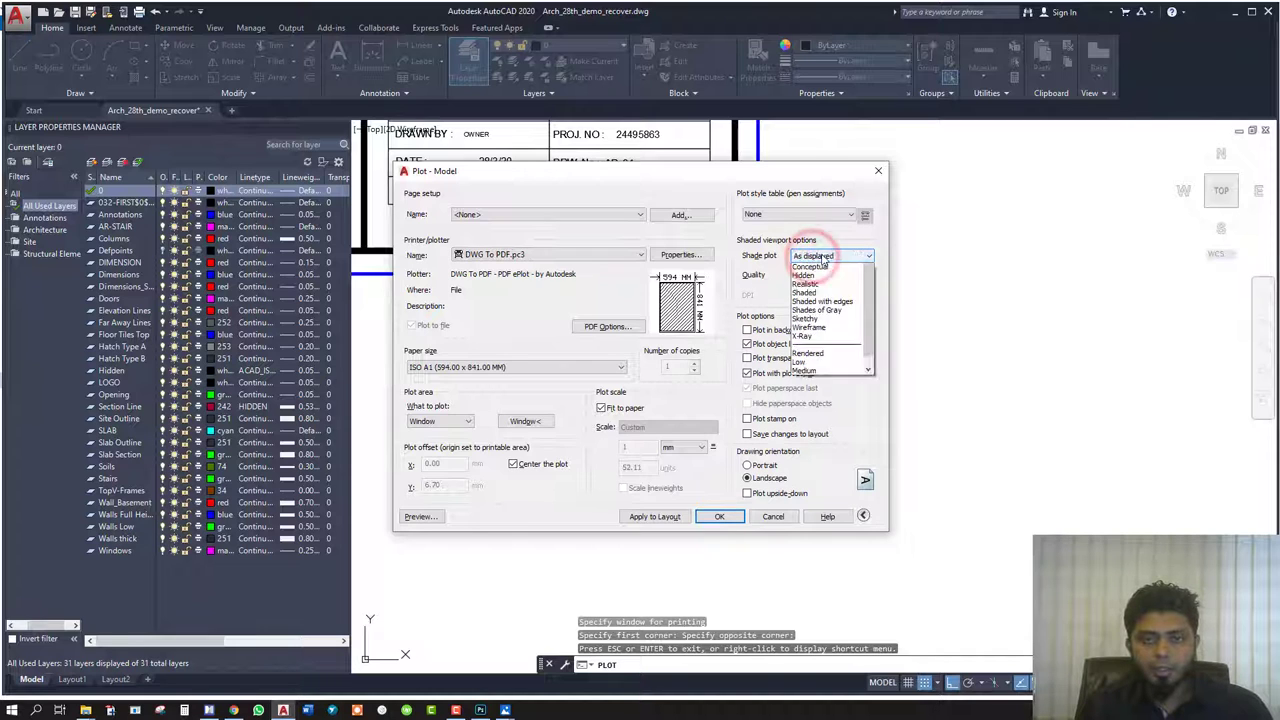
click(767, 275)
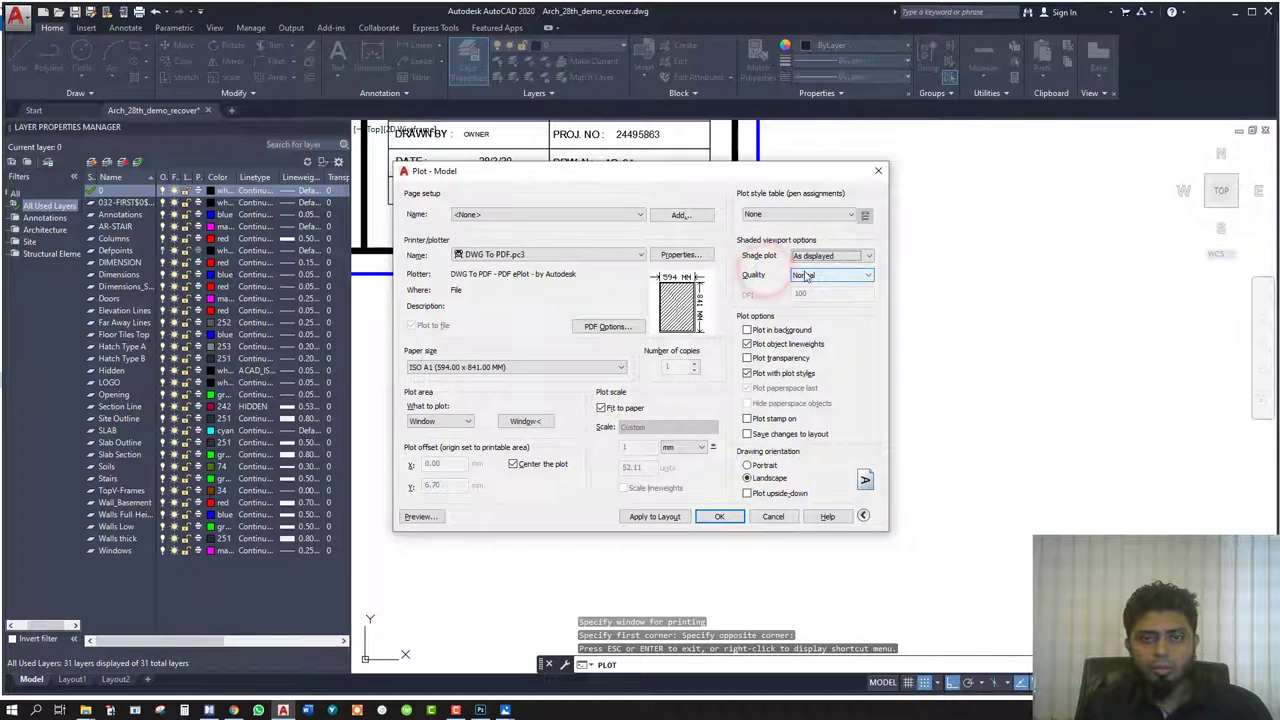
click(806, 276)
click(806, 259)
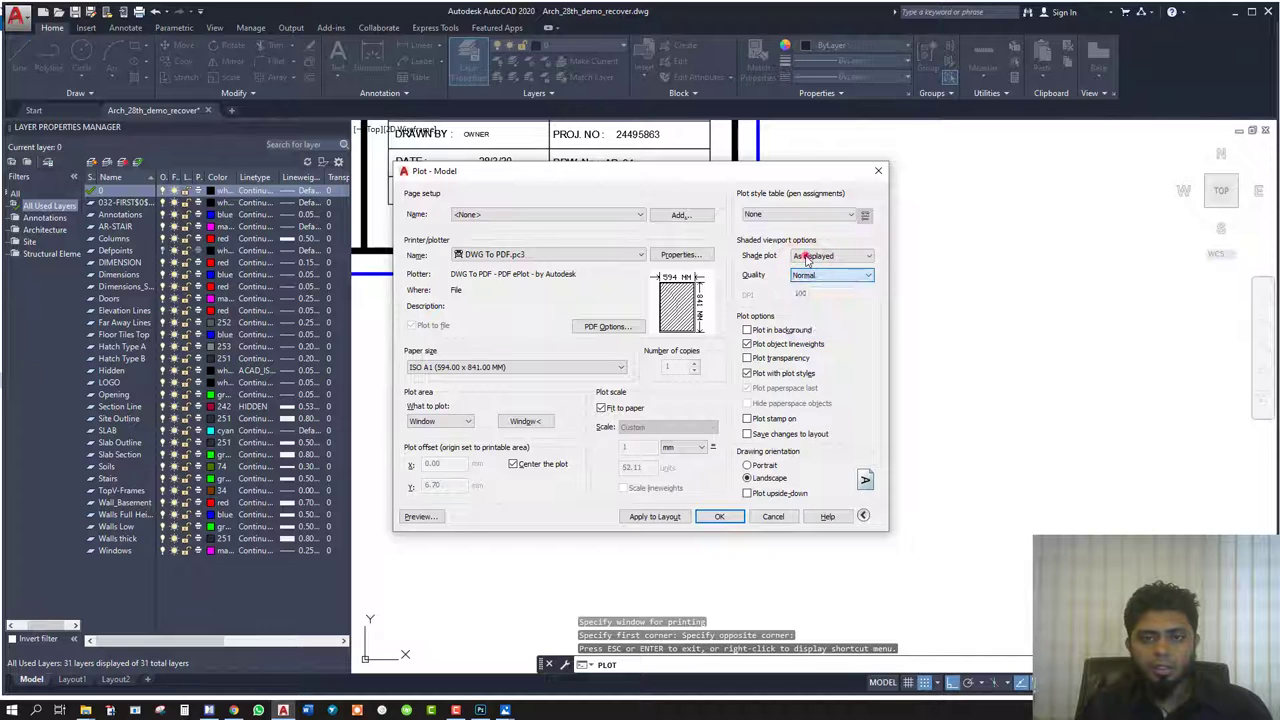
click(806, 257)
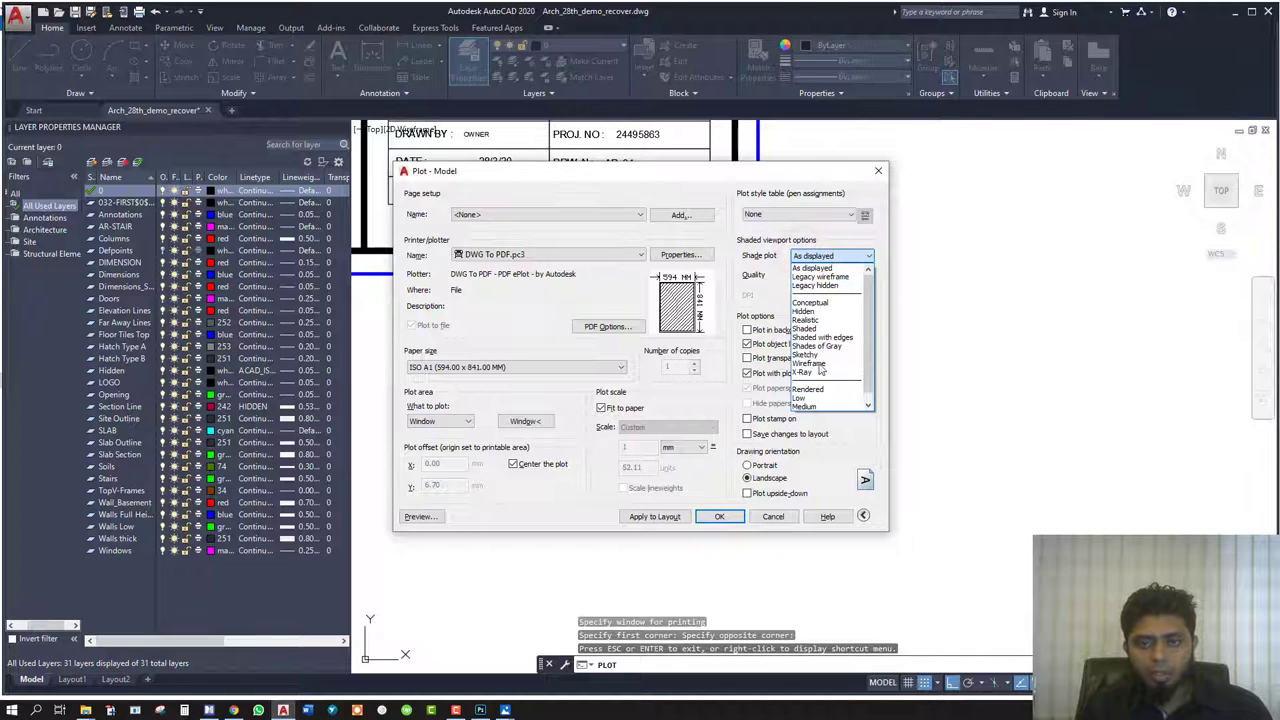
scroll(820, 372, down, 1)
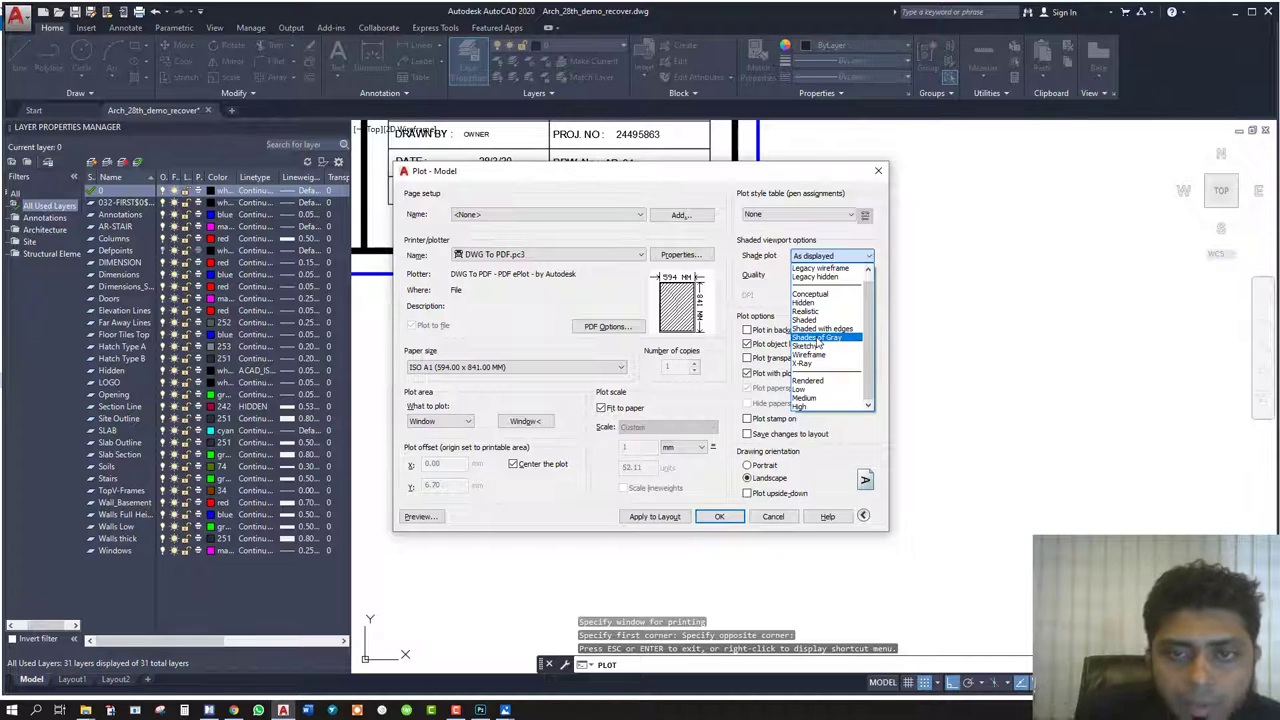
click(764, 291)
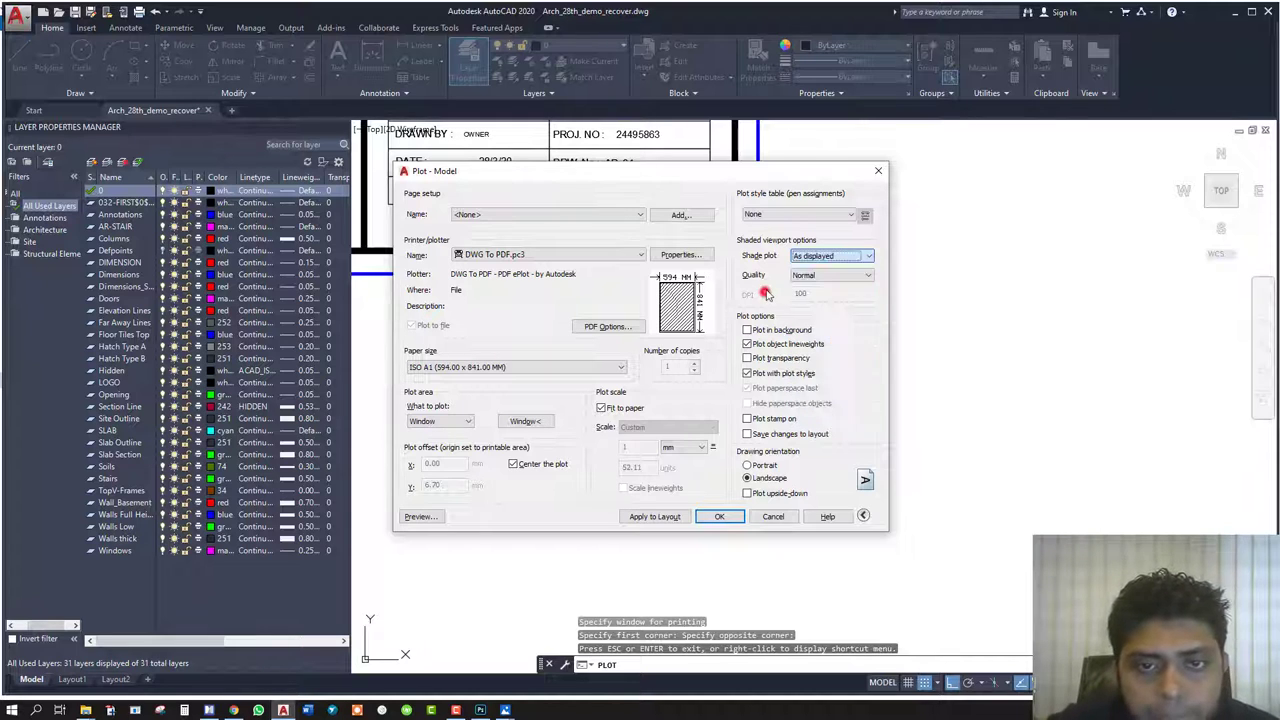
click(786, 212)
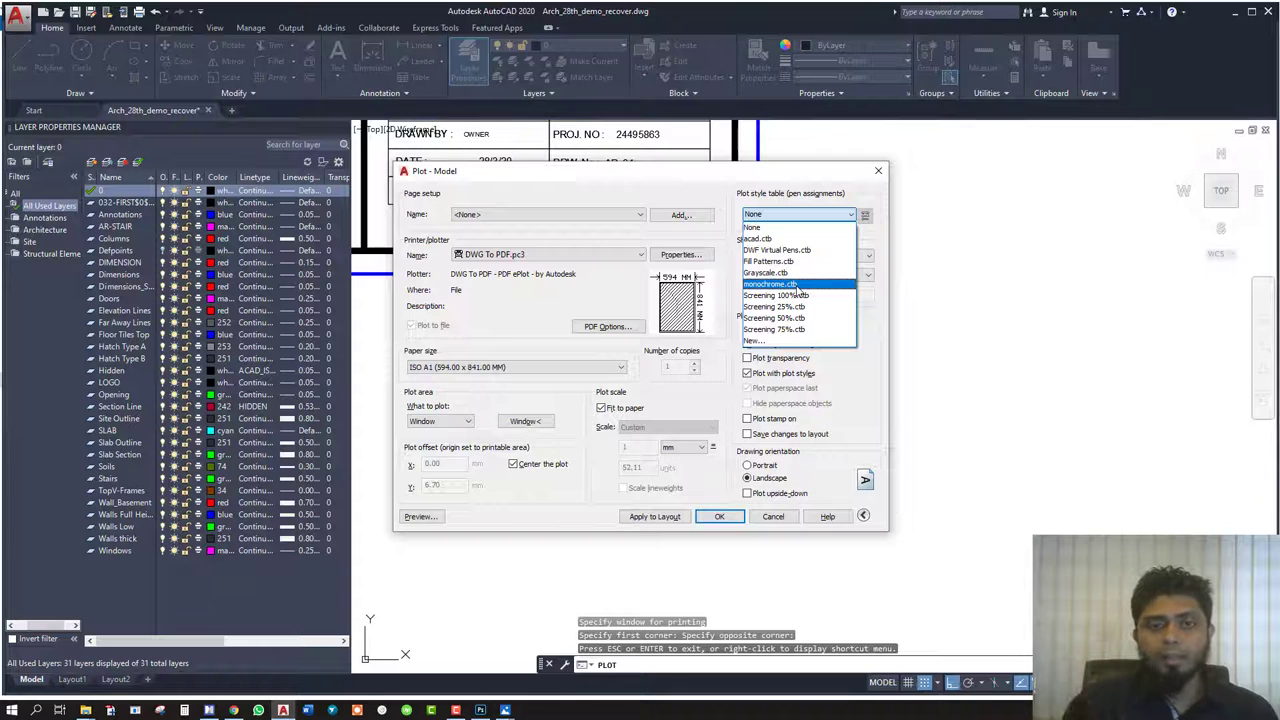
Assign the monochrome.ctb plot style table to all layouts.
click(793, 284)
click(417, 516)
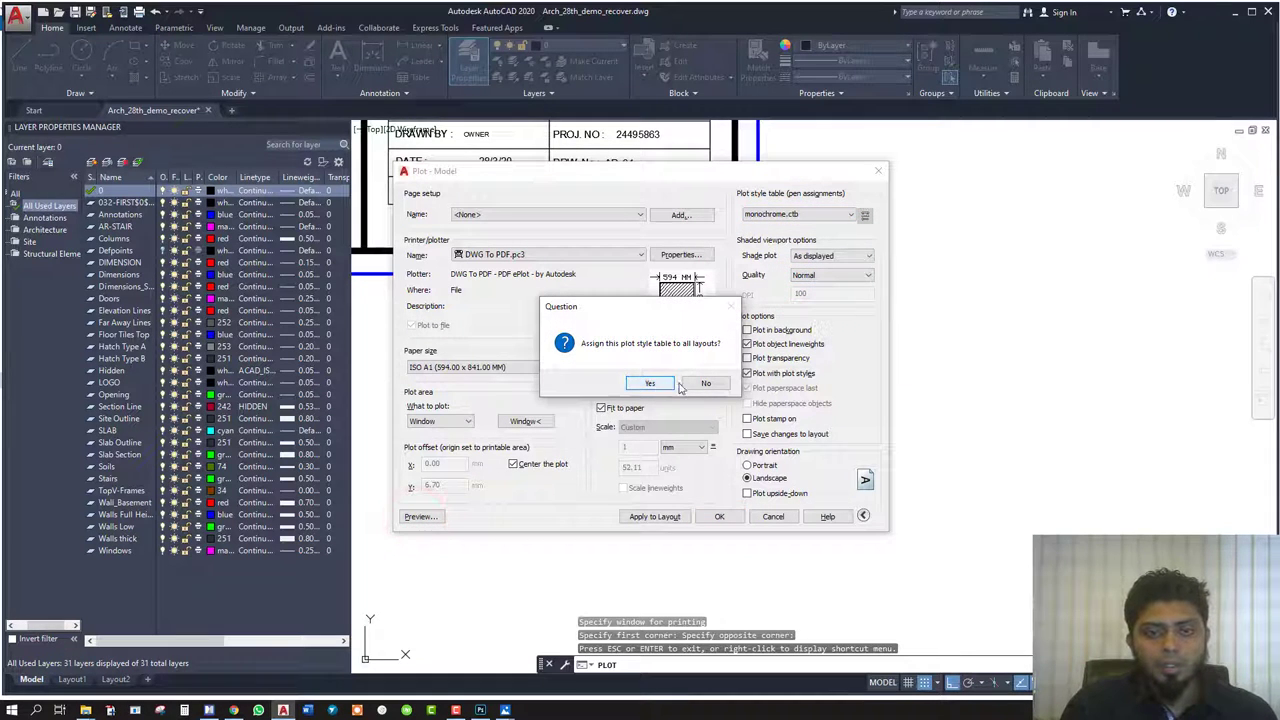
click(688, 384)
Preview the black-and-white plot and zoom around the sheet.
click(432, 514)
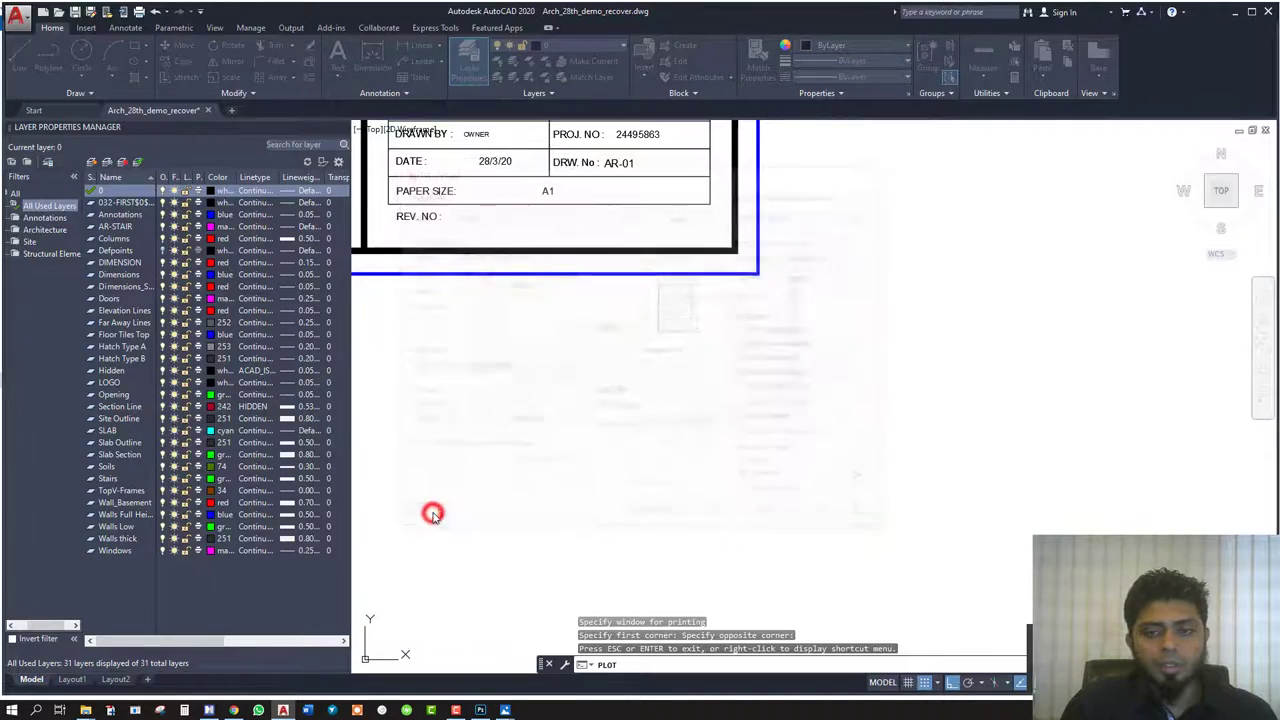
scroll(852, 255, up, 5)
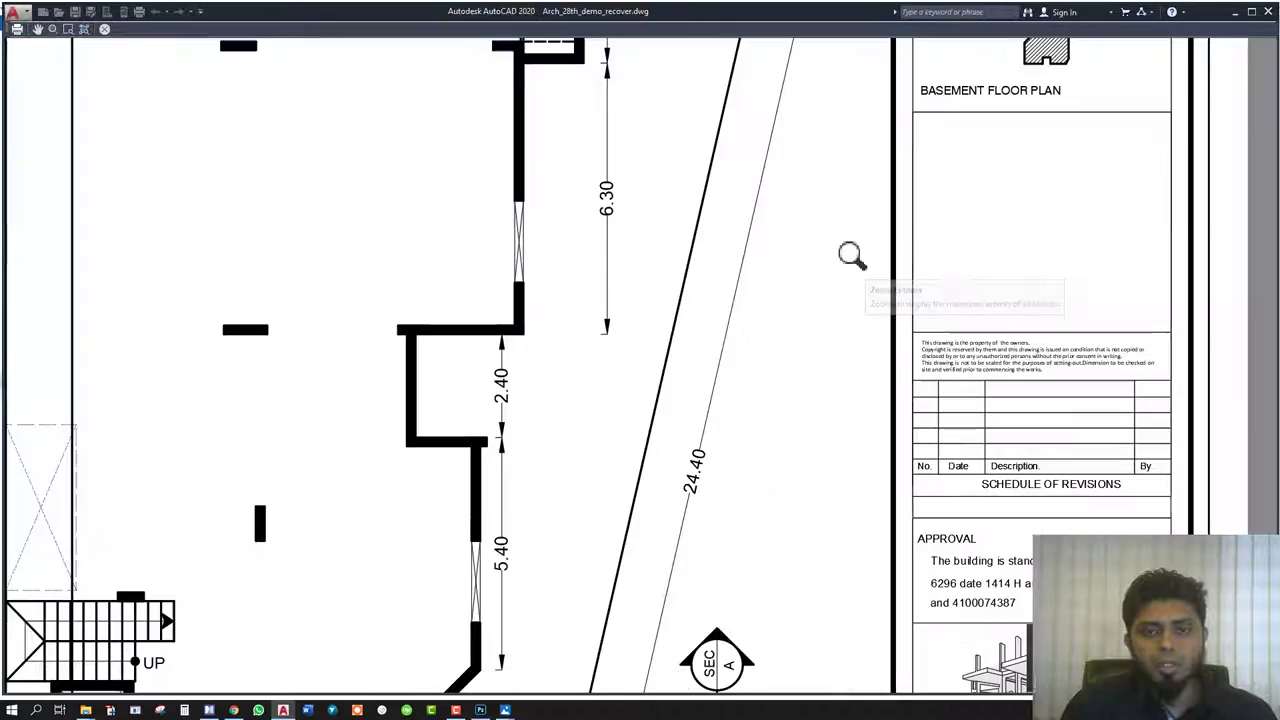
scroll(980, 289, down, 1)
scroll(818, 298, down, 3)
scroll(806, 315, down, 2)
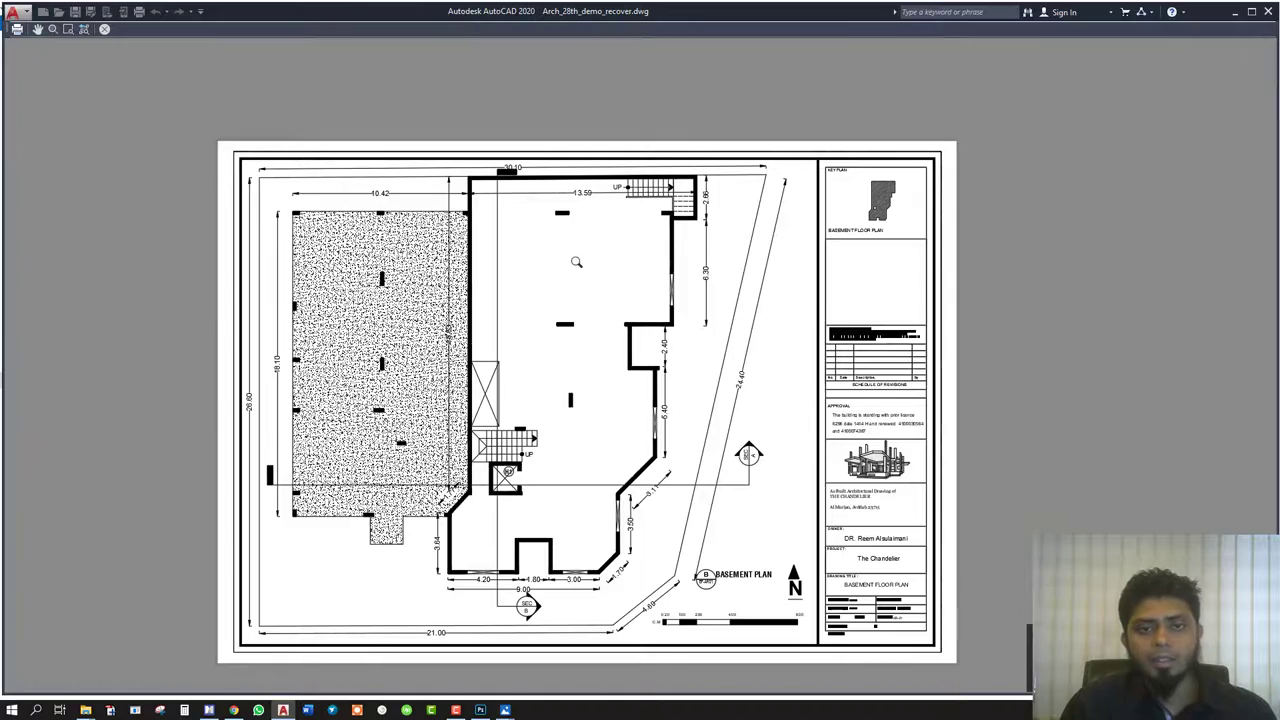
scroll(574, 260, up, 4)
scroll(574, 265, up, 1)
scroll(600, 285, down, 5)
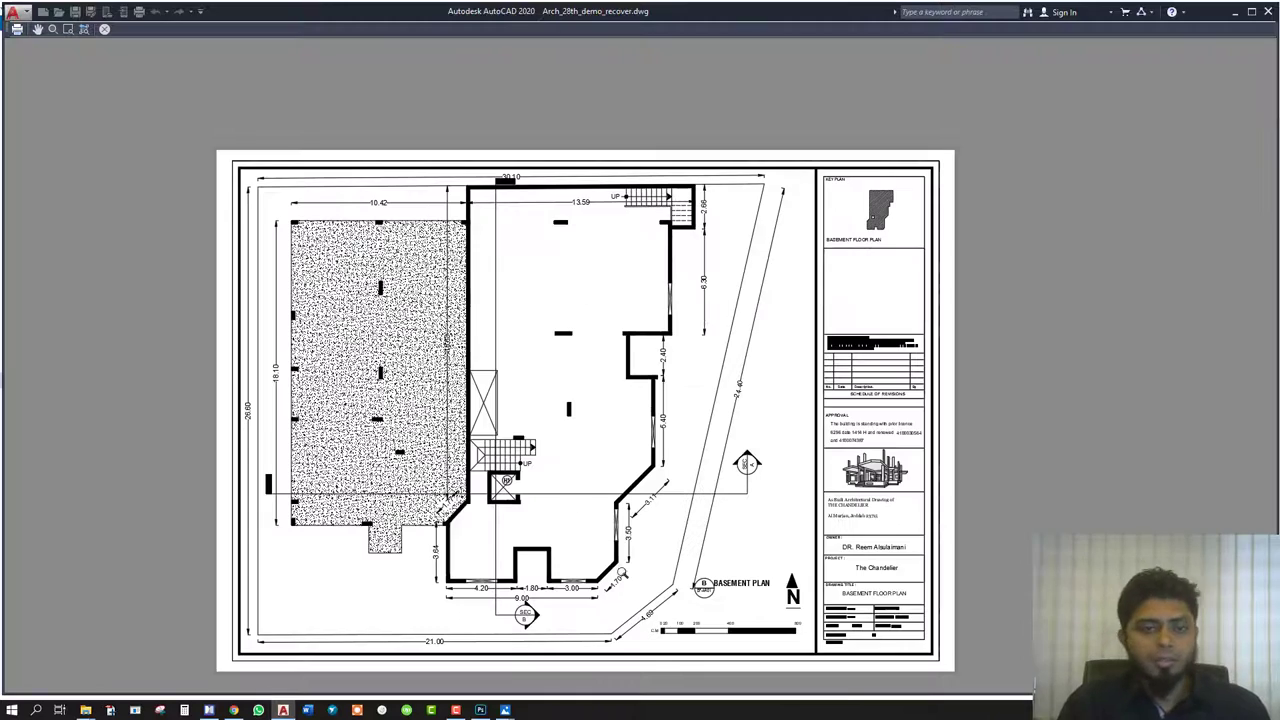
scroll(620, 574, up, 5)
scroll(618, 565, down, 3)
scroll(618, 558, down, 2)
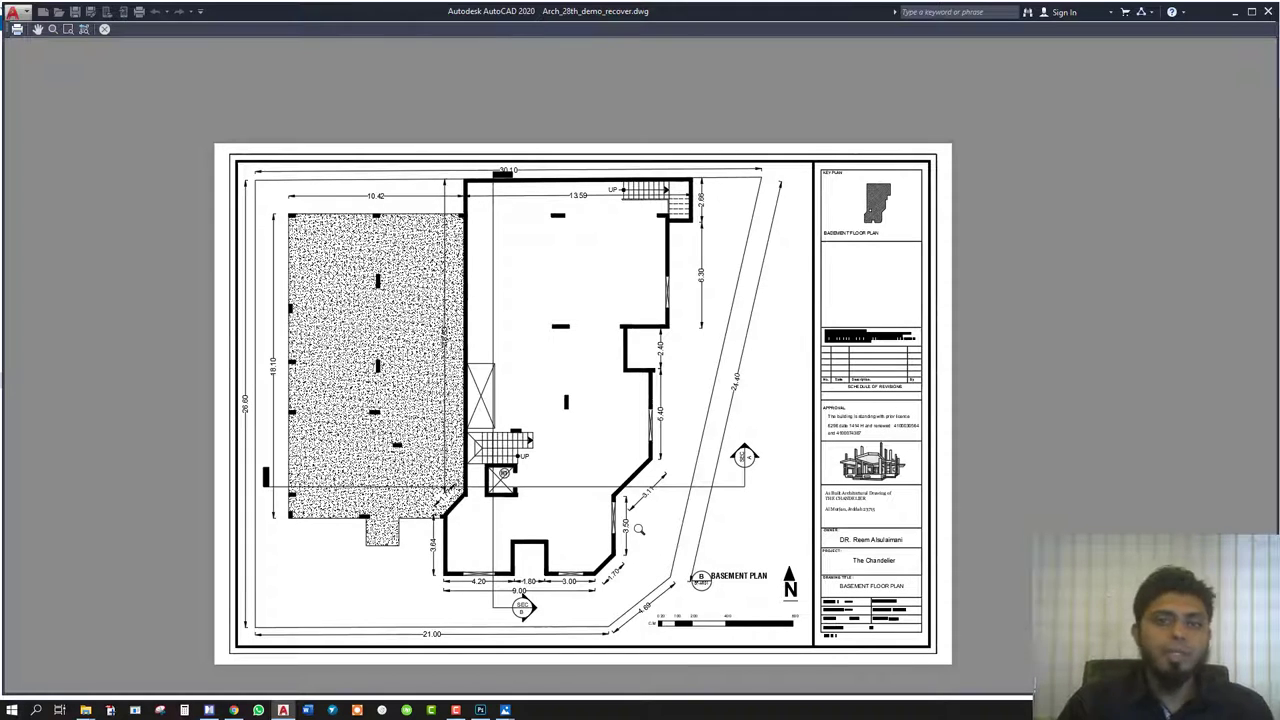
Leave the preview and switch the plot style table to Grayscale.ctb.
key(Escape)
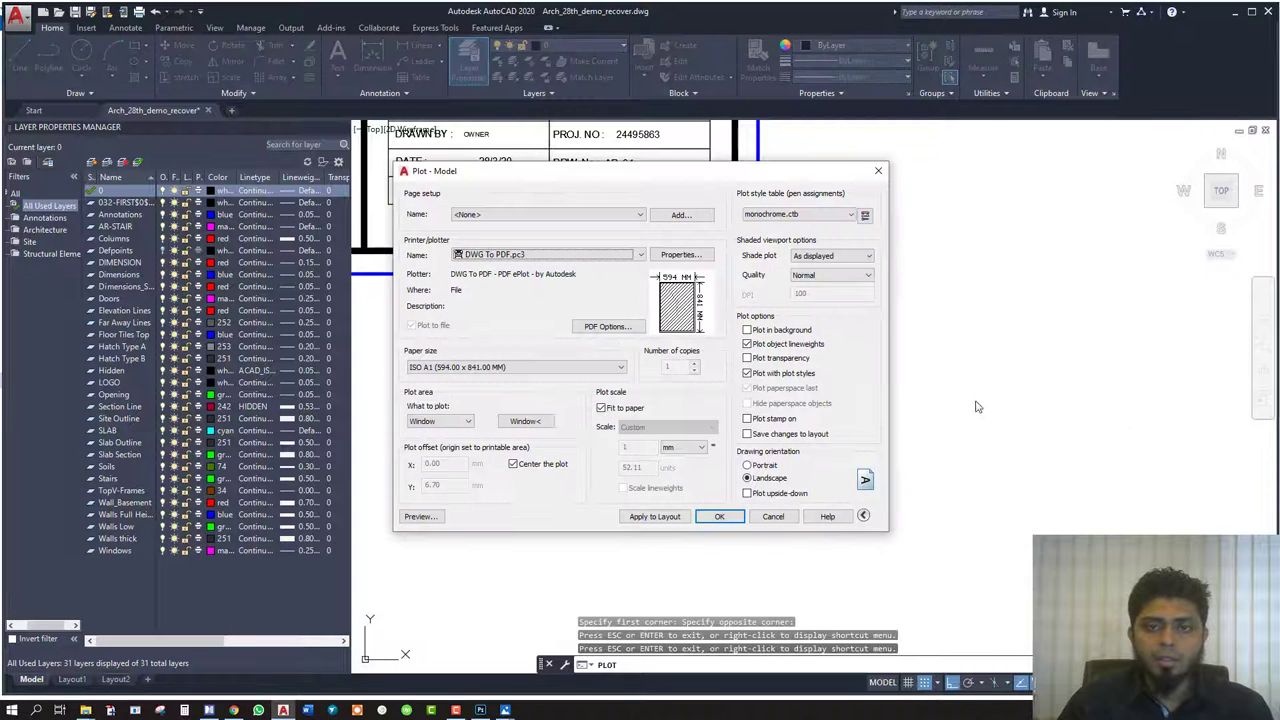
click(777, 216)
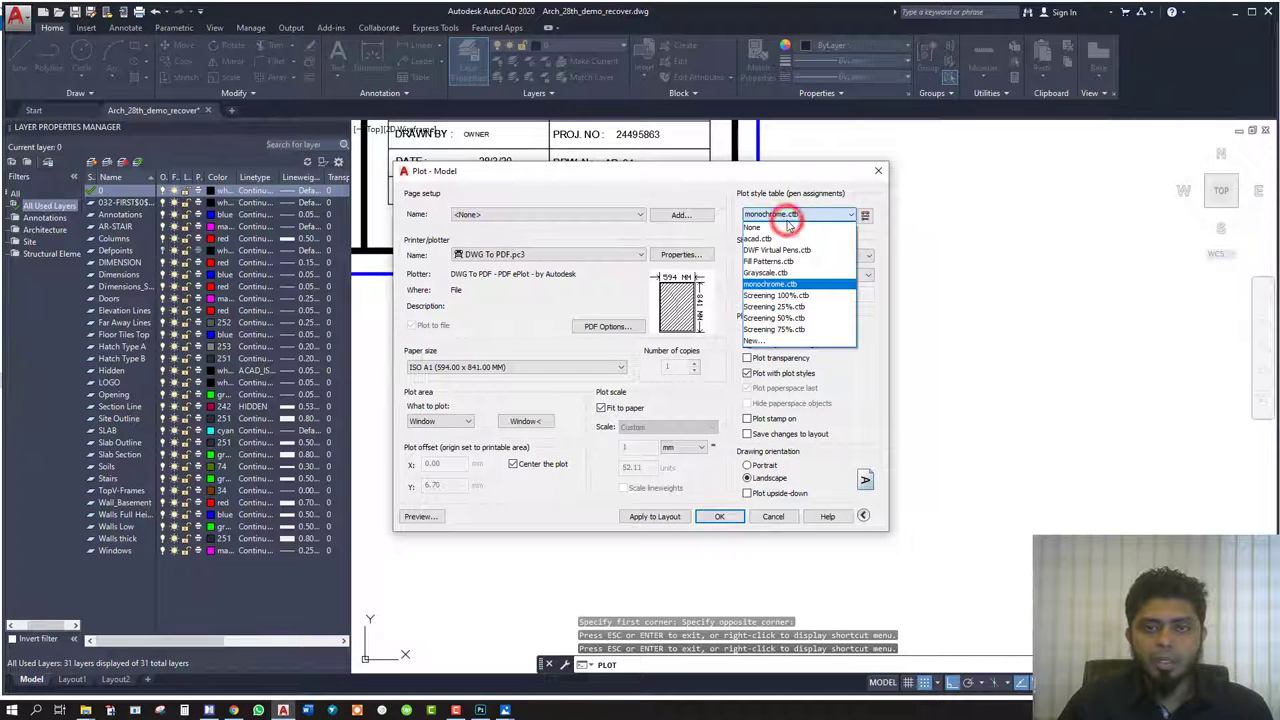
click(781, 274)
click(650, 381)
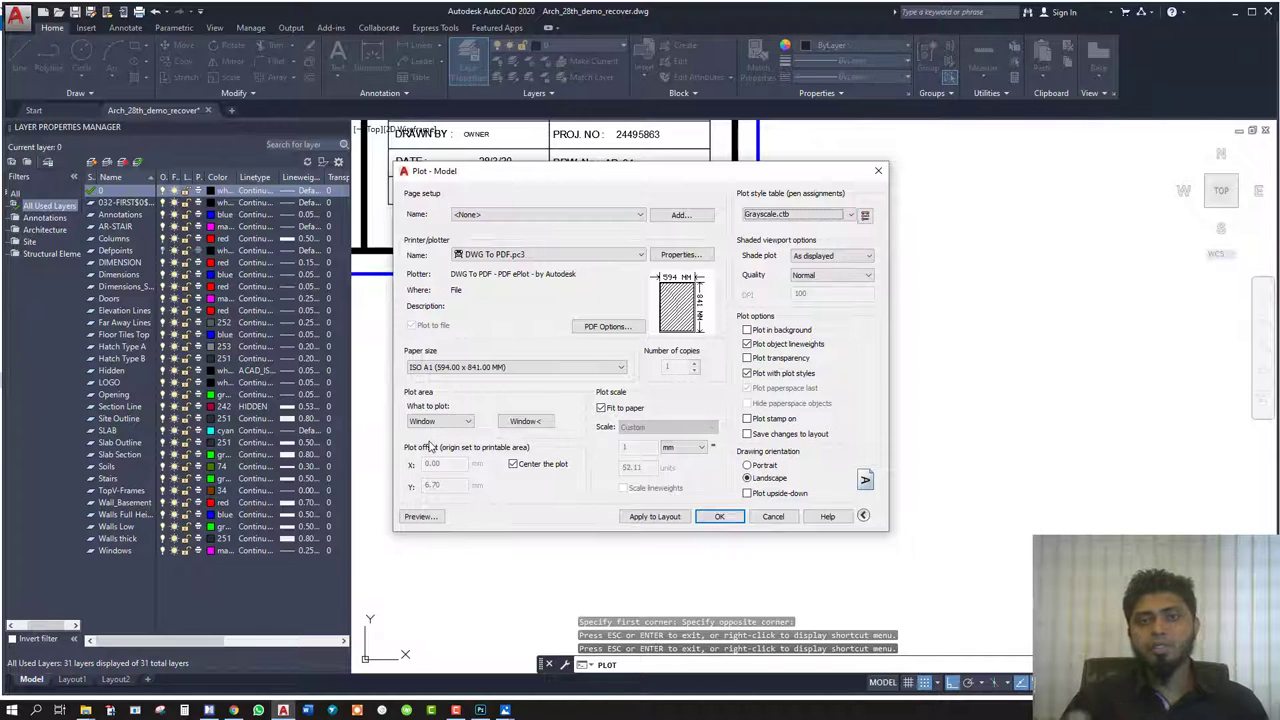
click(436, 520)
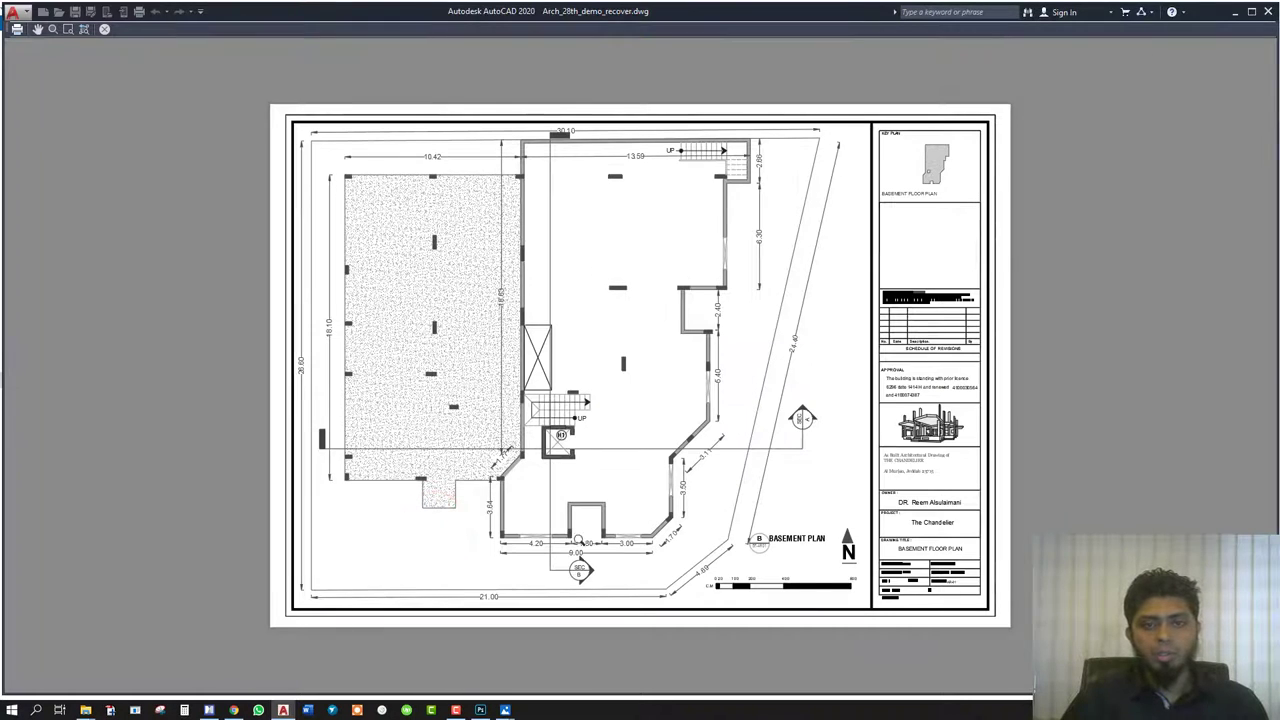
scroll(328, 155, up, 4)
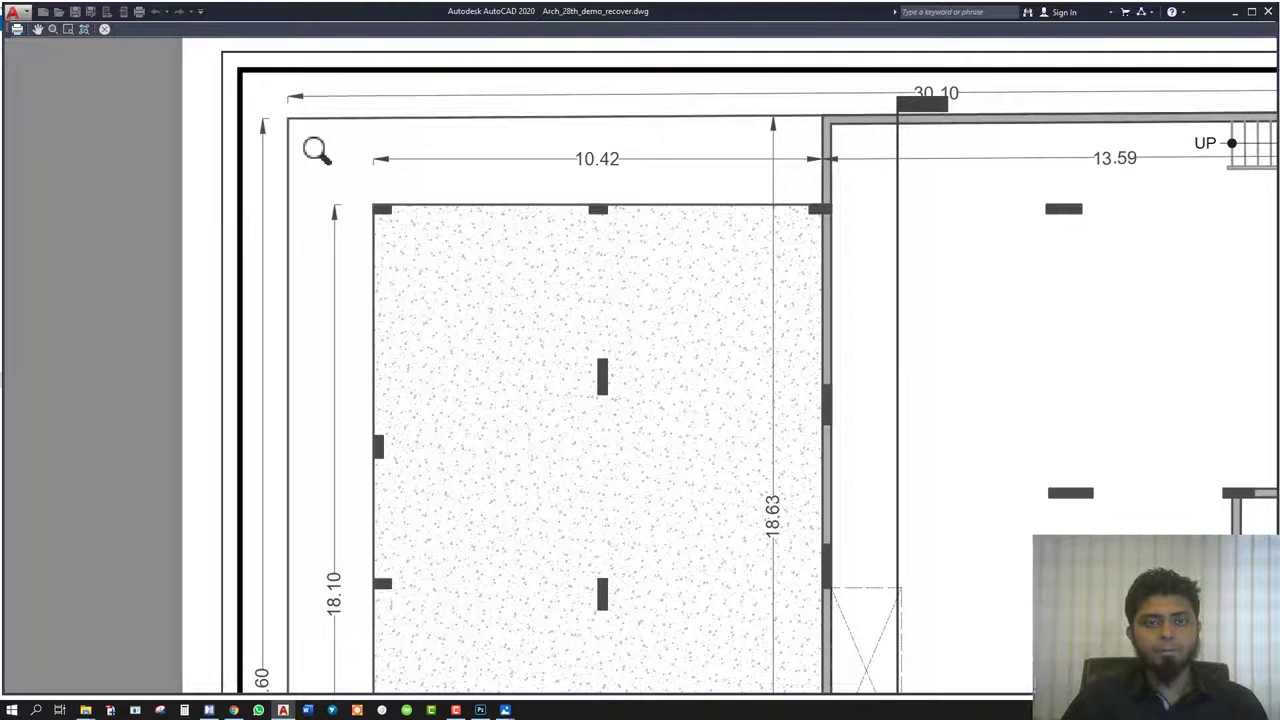
scroll(322, 160, down, 4)
scroll(684, 254, up, 5)
scroll(709, 149, up, 4)
scroll(640, 312, down, 4)
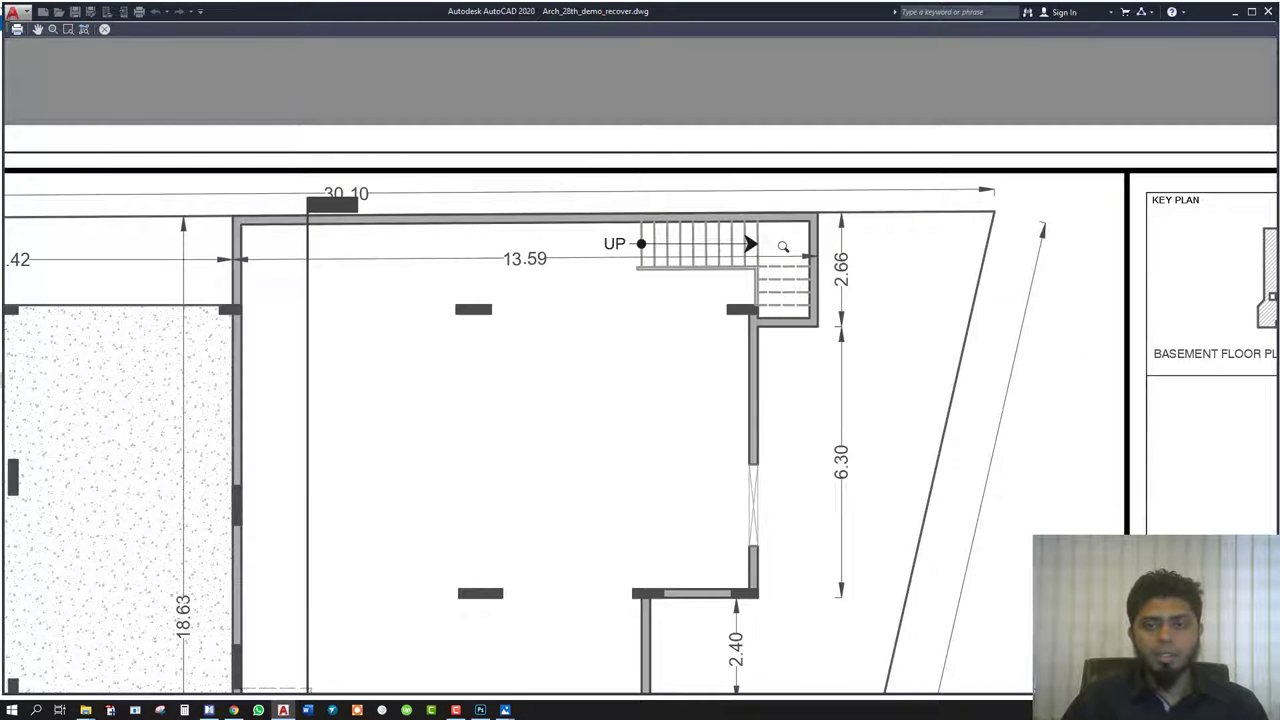
scroll(783, 246, down, 5)
scroll(670, 357, up, 2)
scroll(900, 418, up, 4)
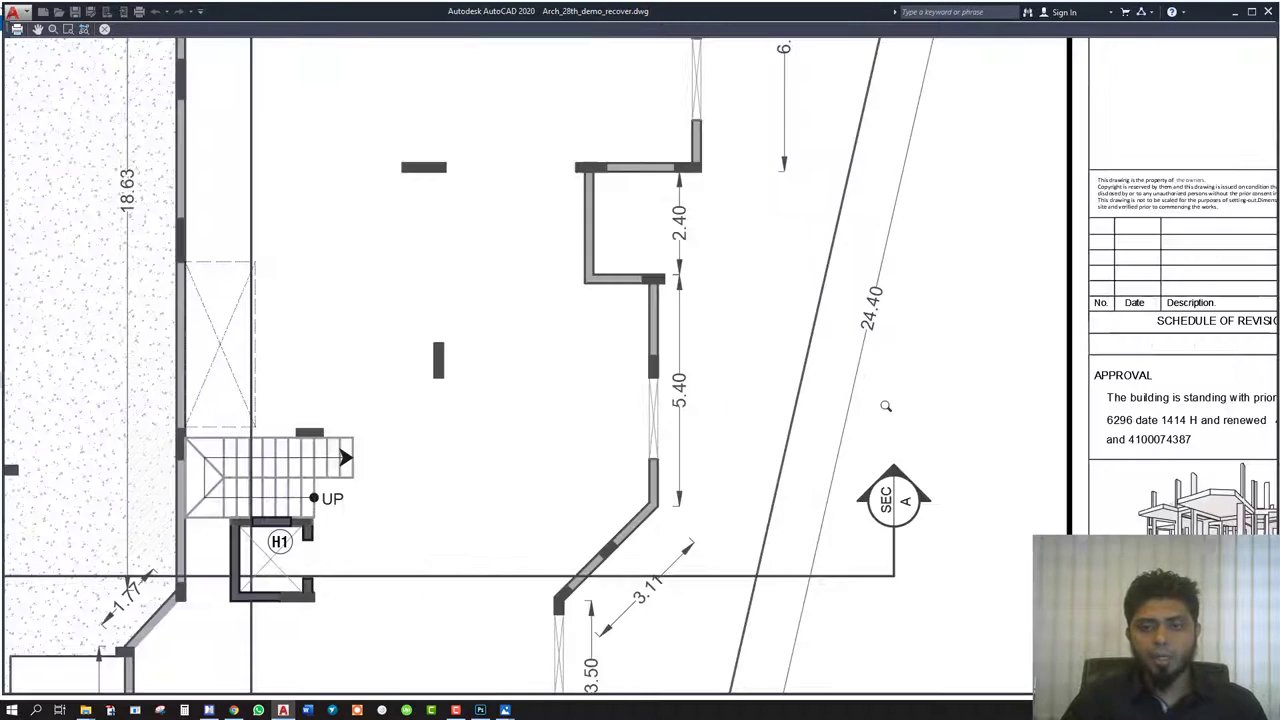
scroll(636, 328, down, 6)
scroll(507, 280, up, 2)
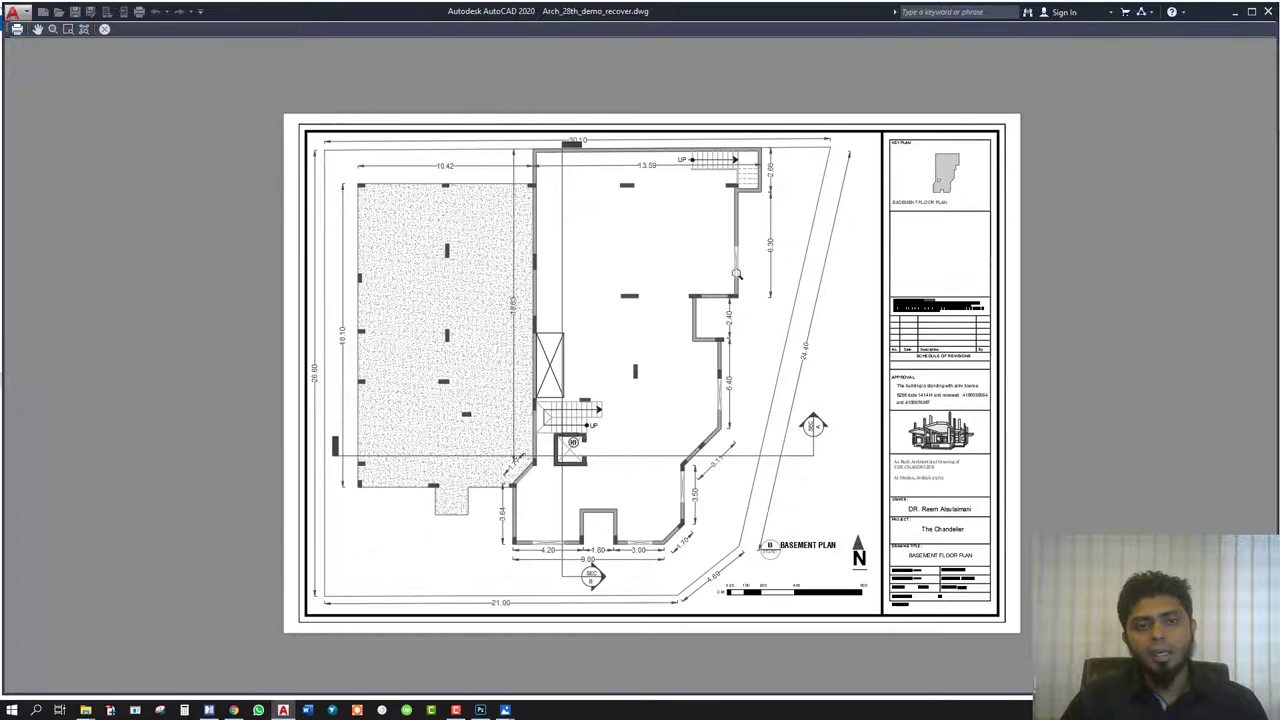
scroll(793, 375, up, 4)
scroll(552, 394, up, 2)
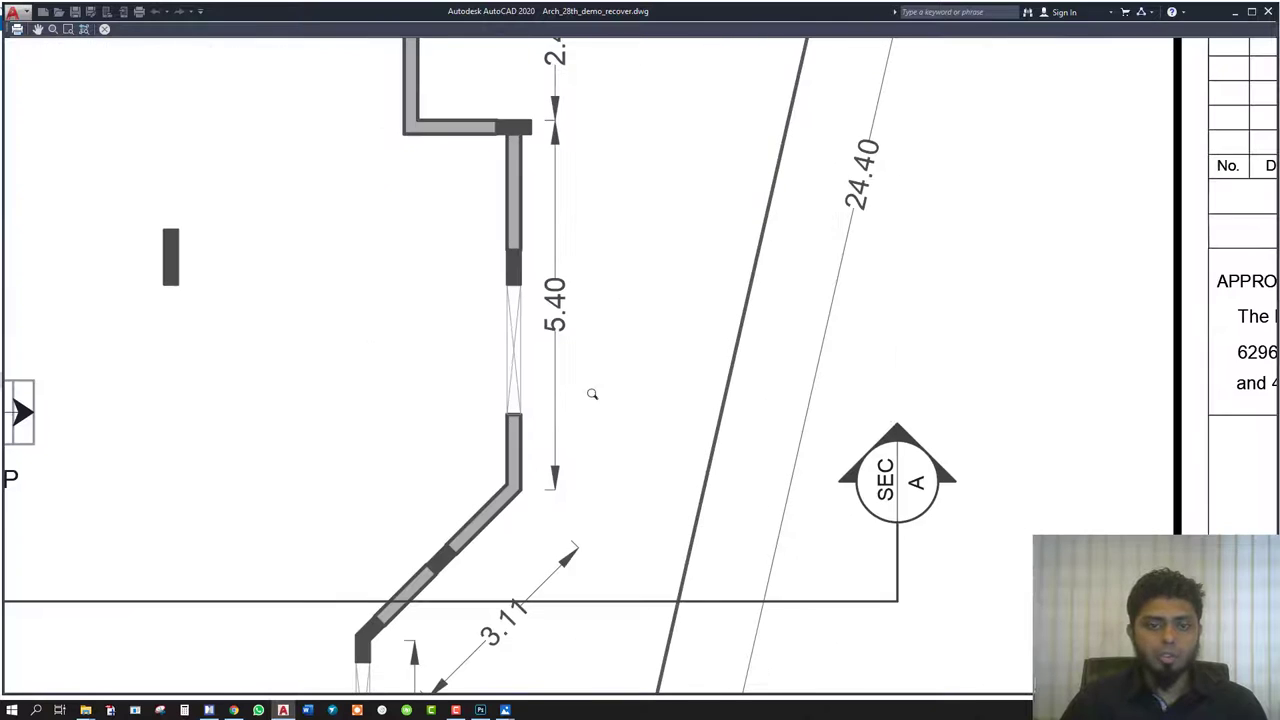
scroll(560, 410, down, 3)
scroll(562, 410, down, 4)
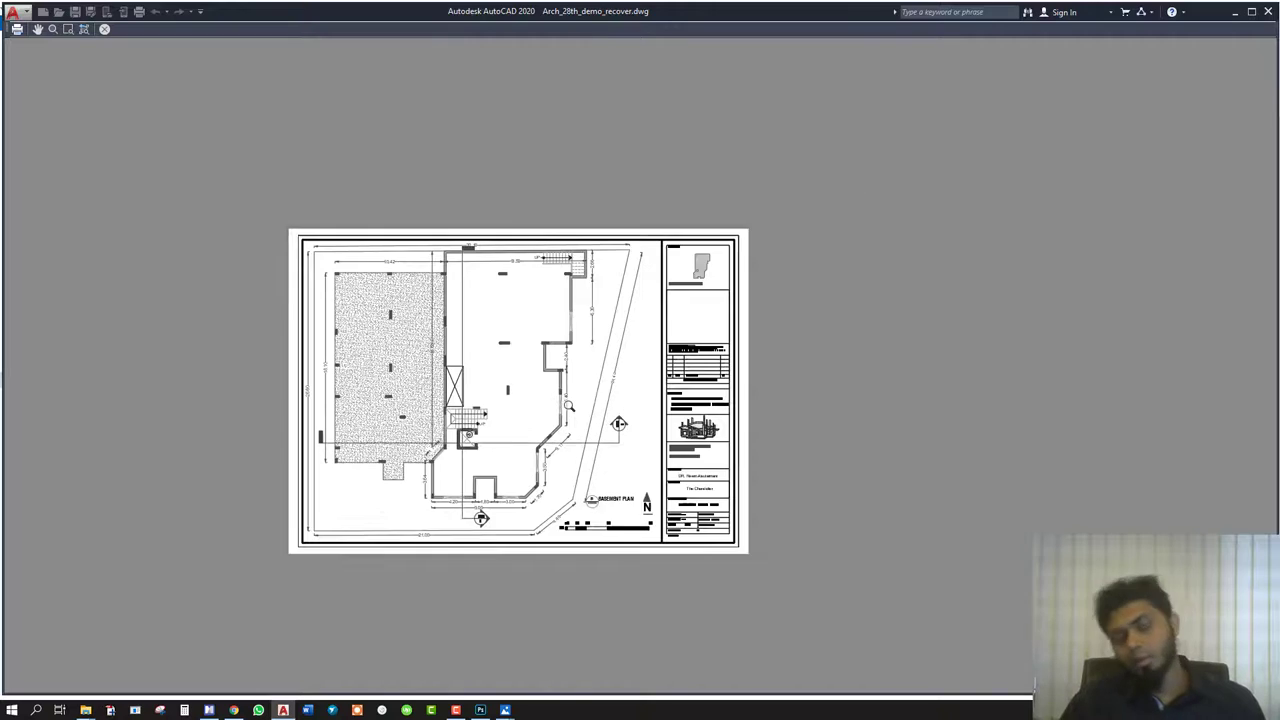
scroll(415, 332, up, 3)
scroll(415, 332, up, 4)
scroll(374, 317, down, 4)
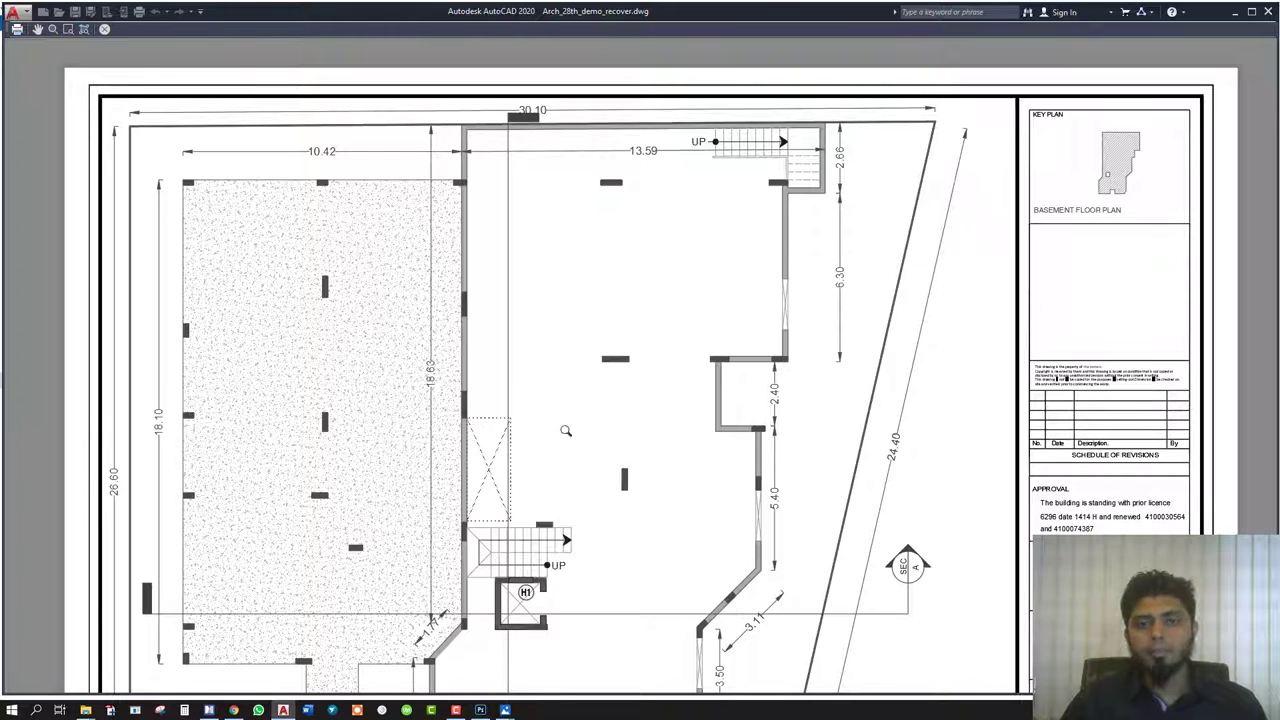
key(Escape)
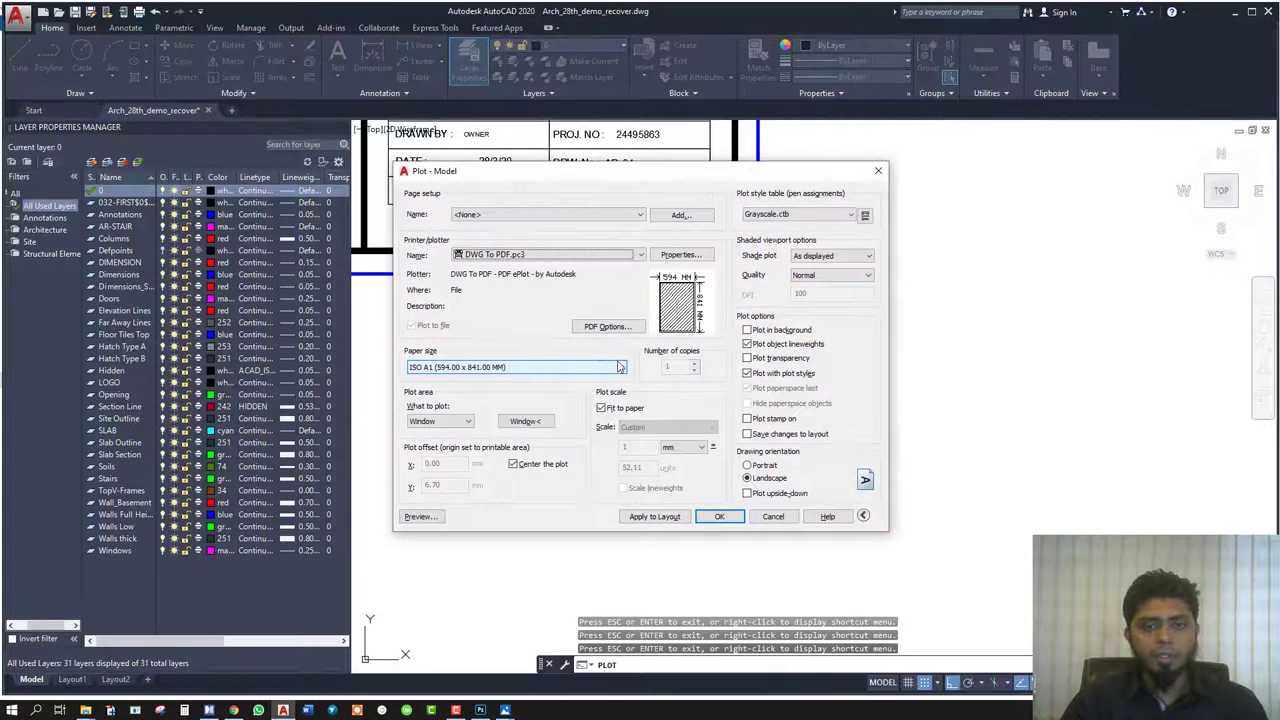
Plot the sheet as a PDF named TEST PRINT on the Desktop.
click(722, 517)
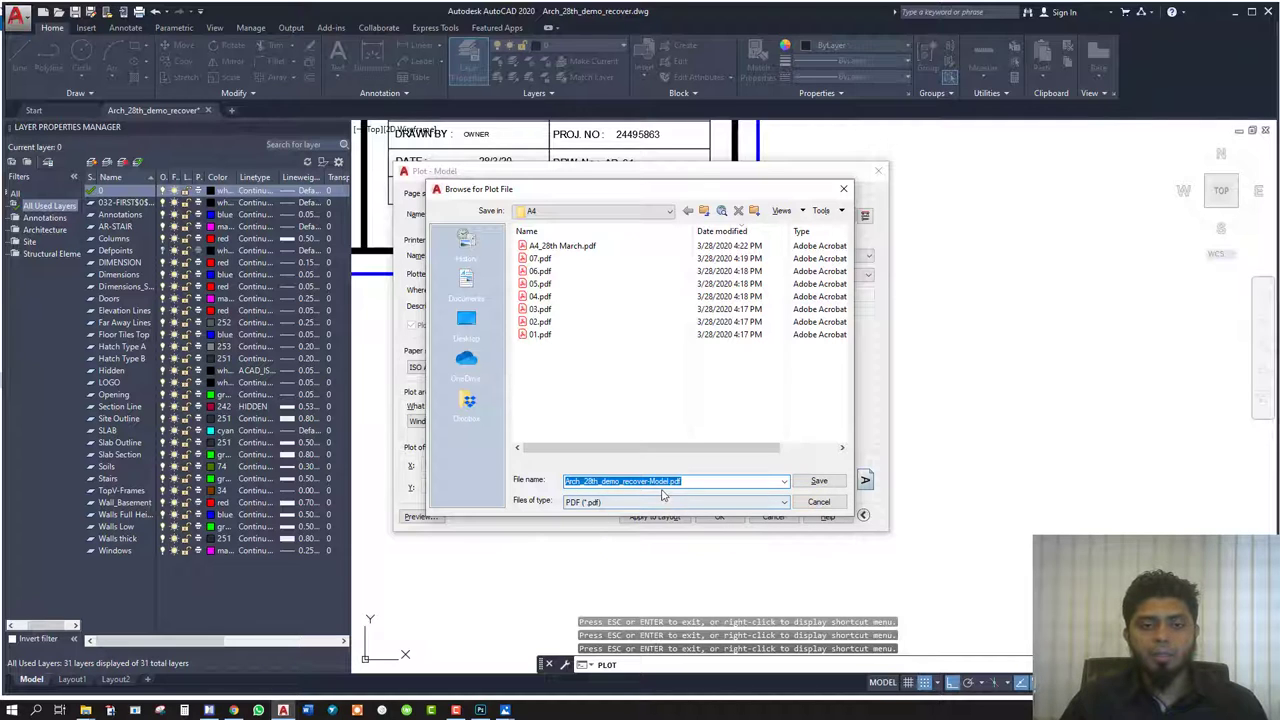
click(472, 342)
click(707, 480)
double_click(707, 480)
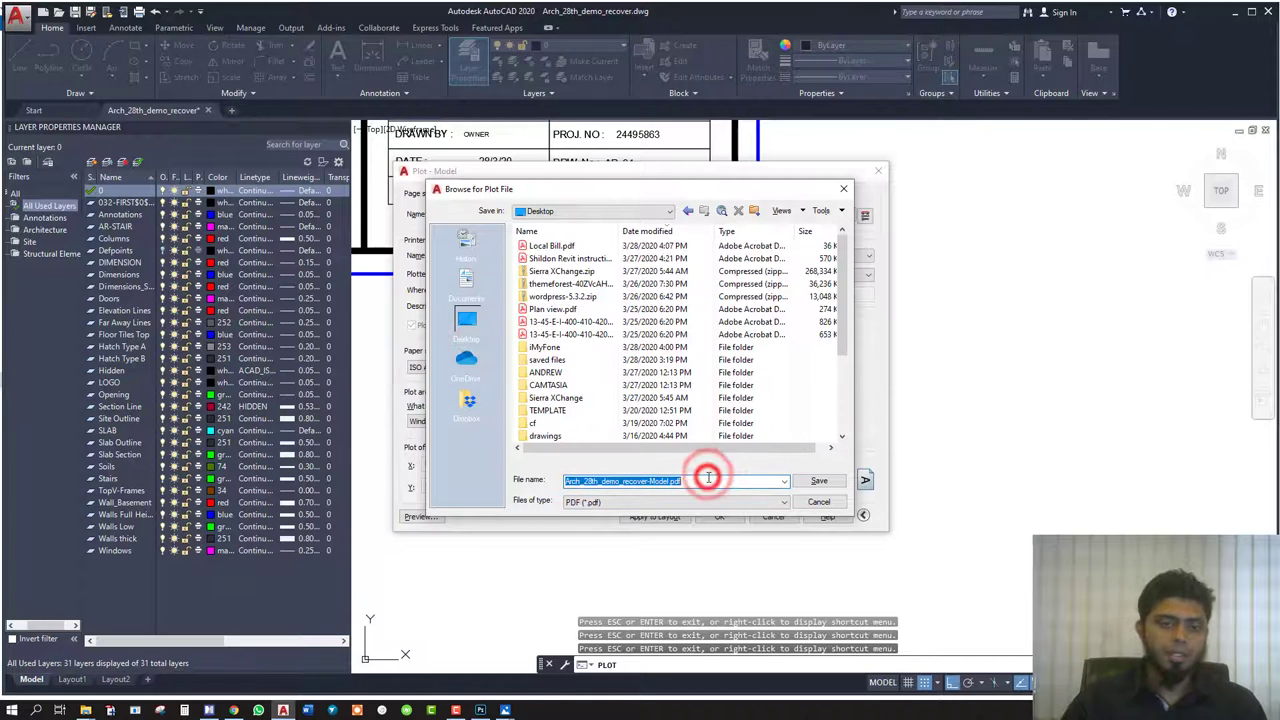
key(BackSpace)
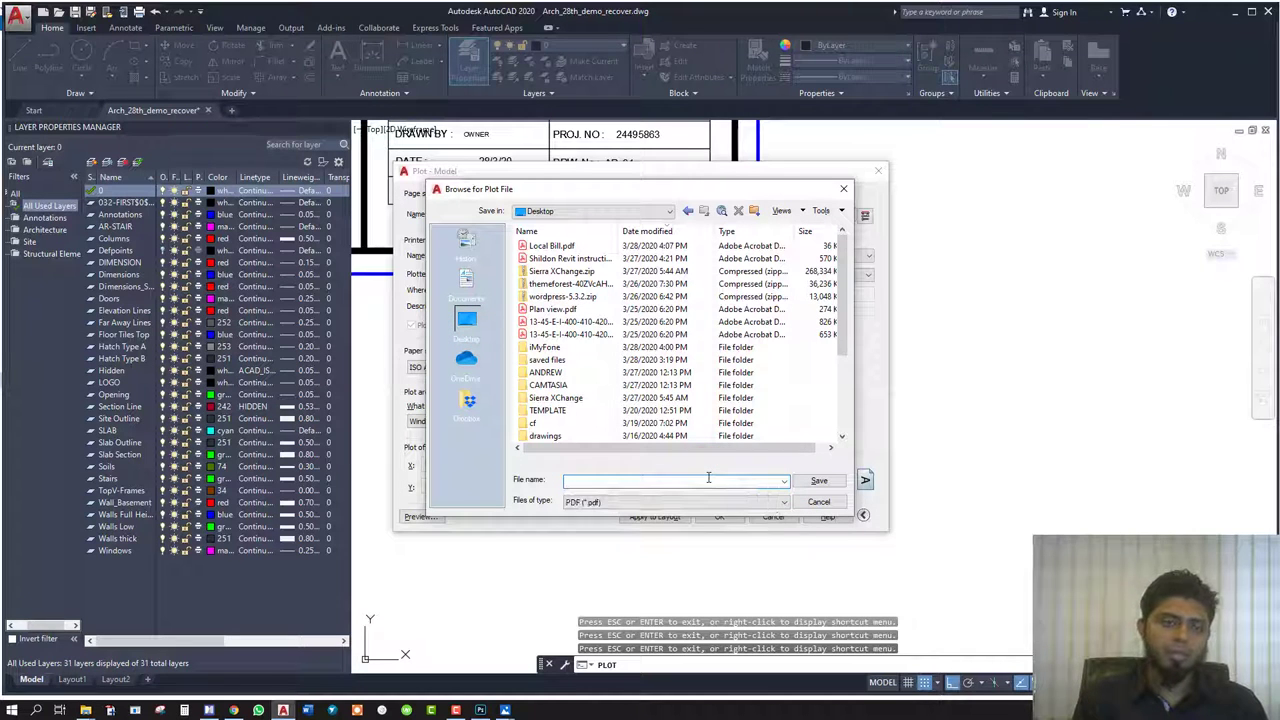
text(TEST PRINT)
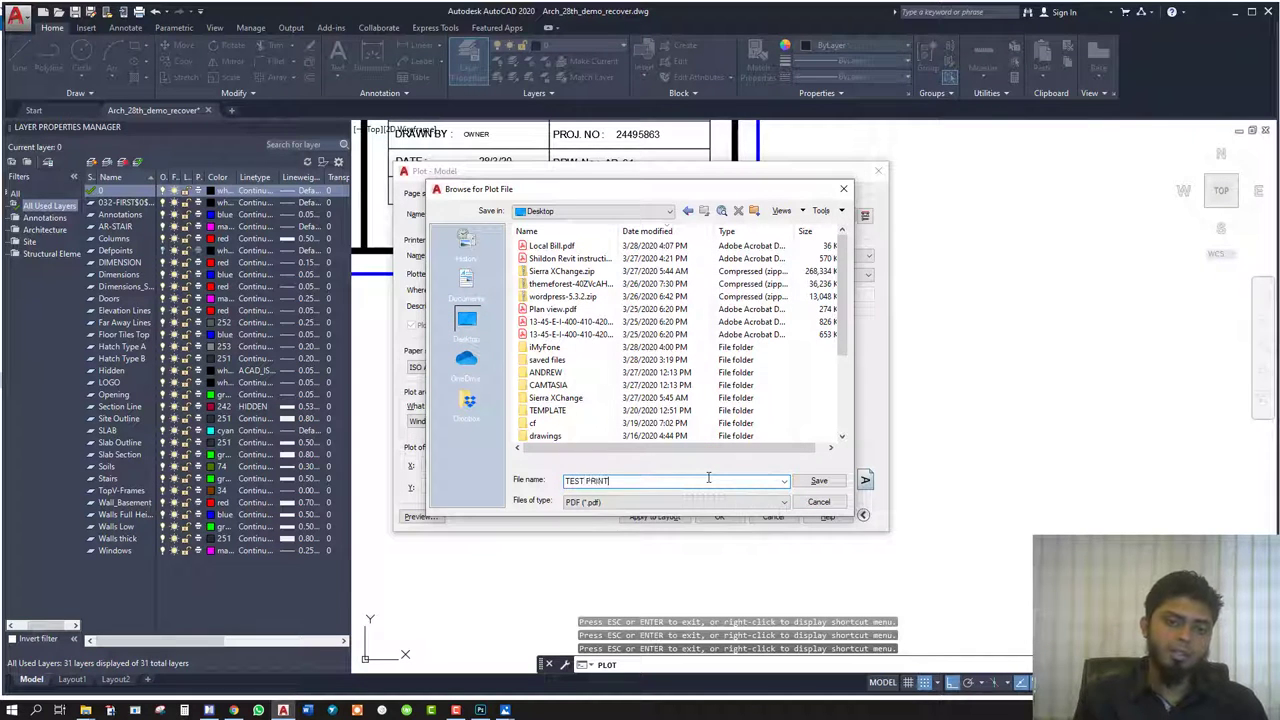
key(Return)
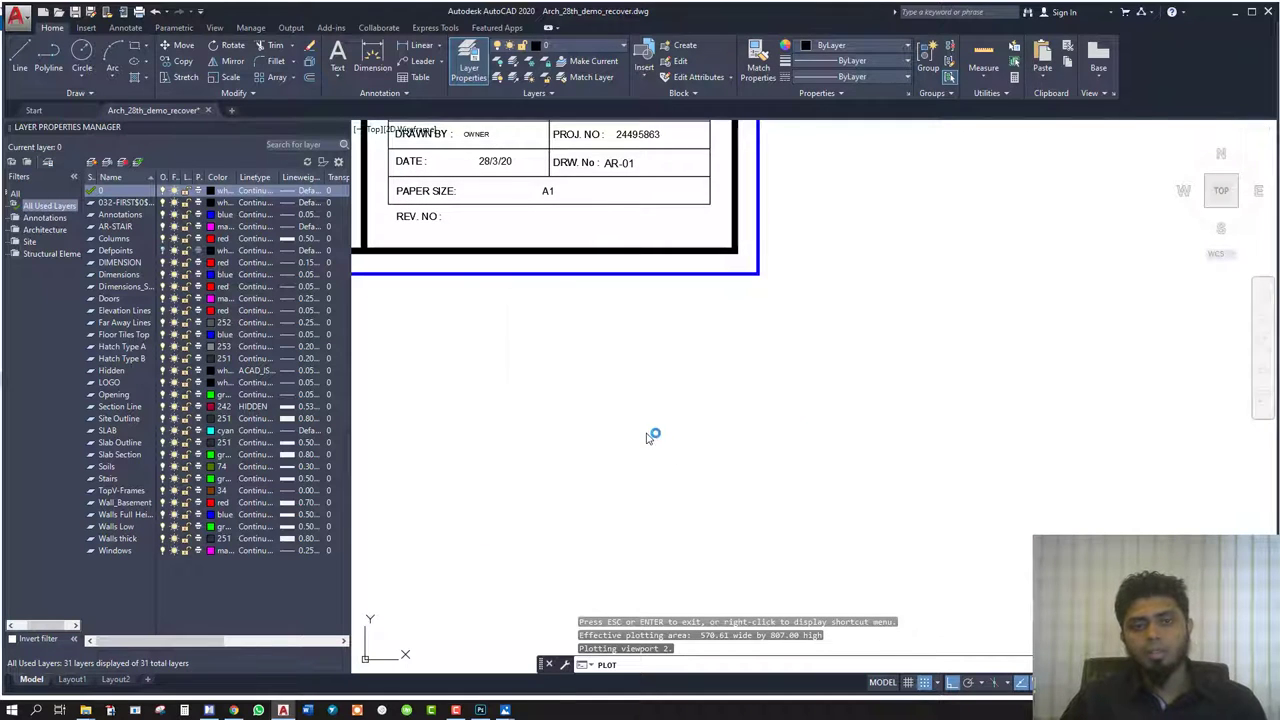
Maximize the Acrobat window showing TEST PRINT.pdf.
click(1098, 40)
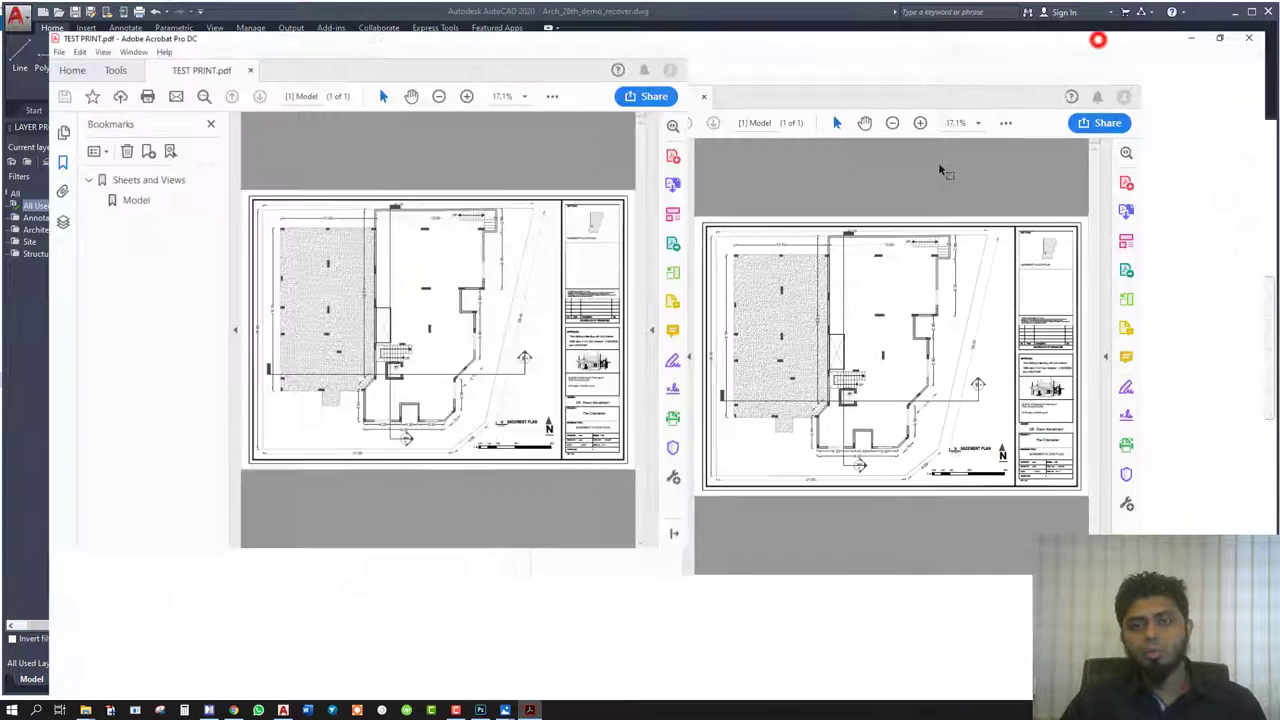